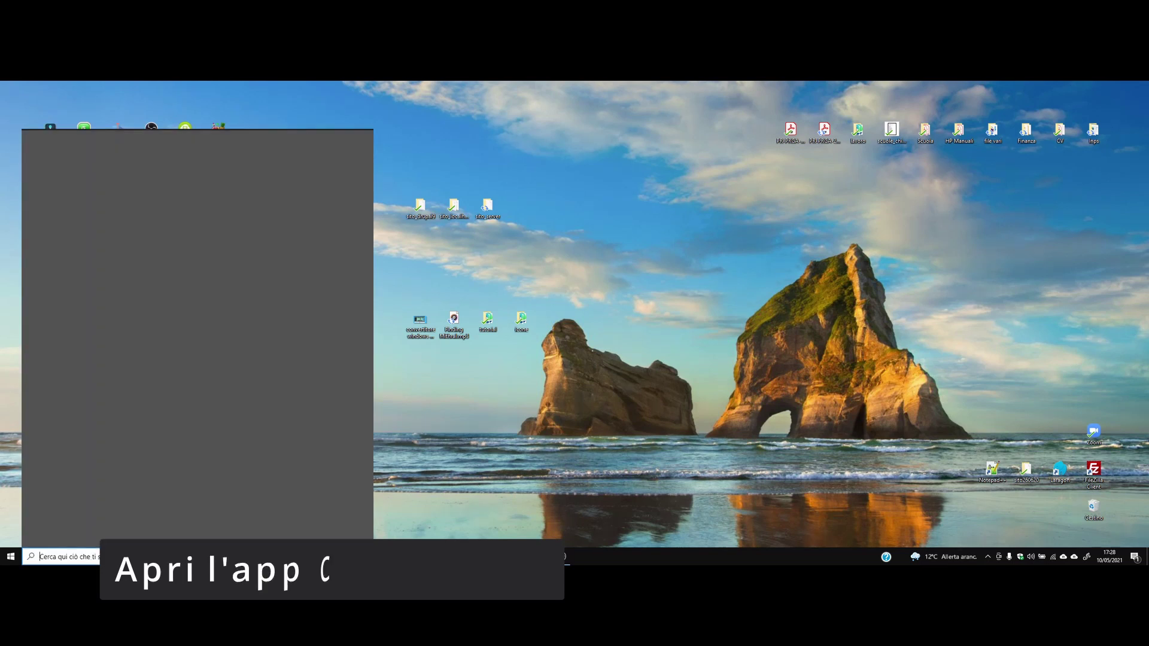
Find and open the Calcolatrice app with a search for "calc", and maximize its window.
type("calc")
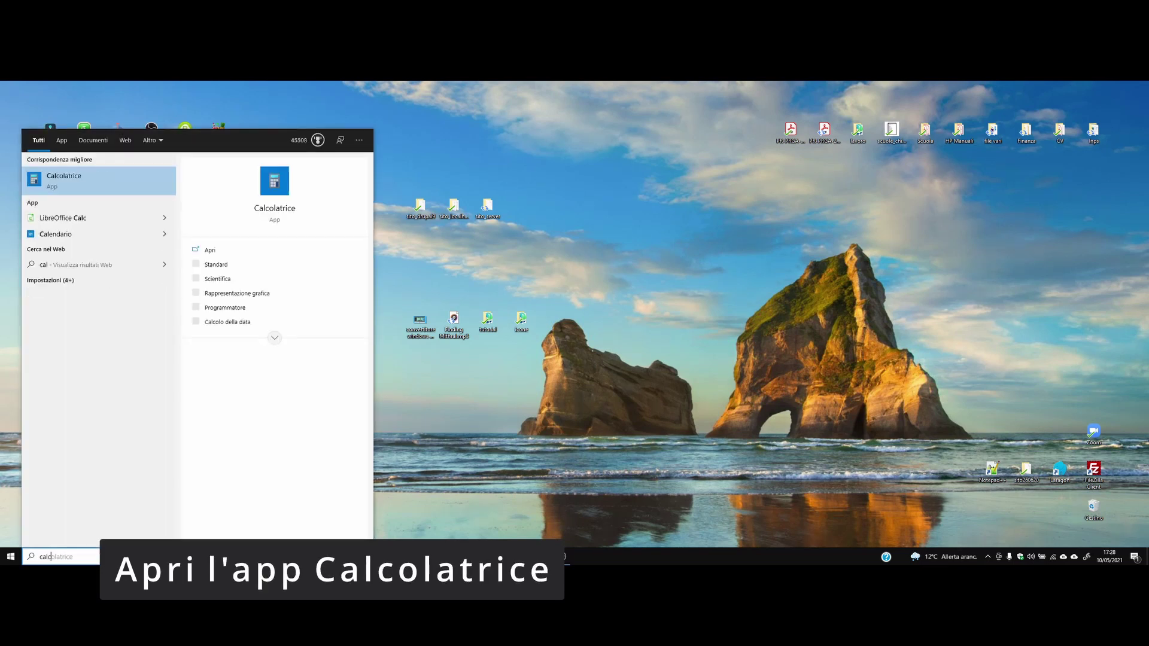
left_click(276, 201)
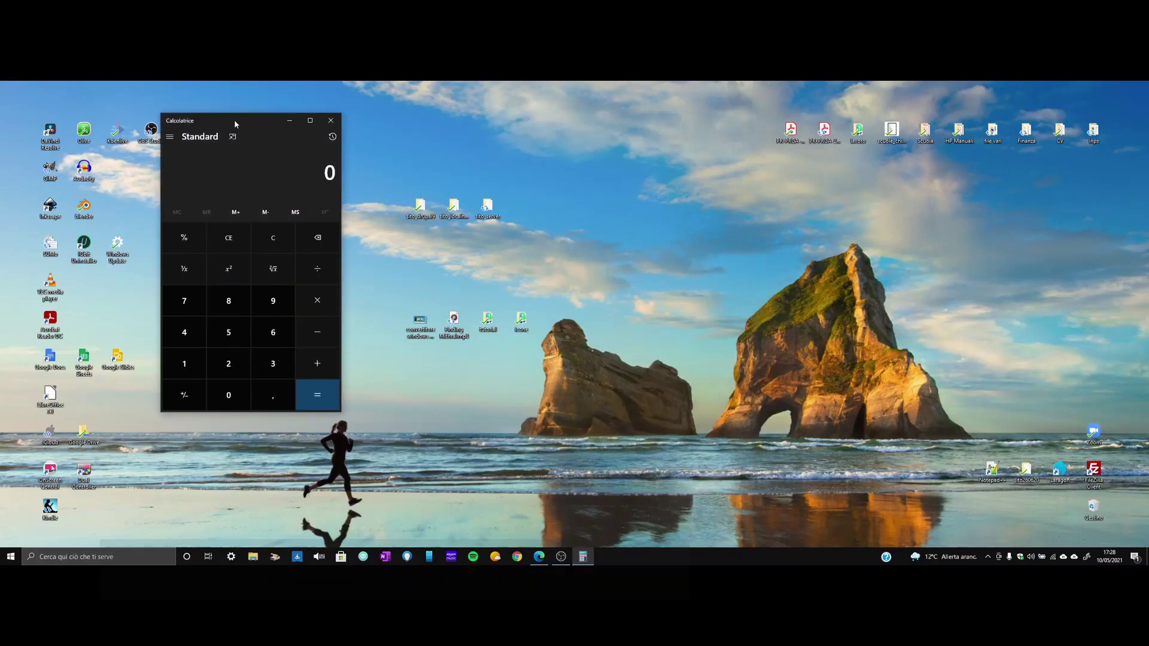
left_click(307, 120)
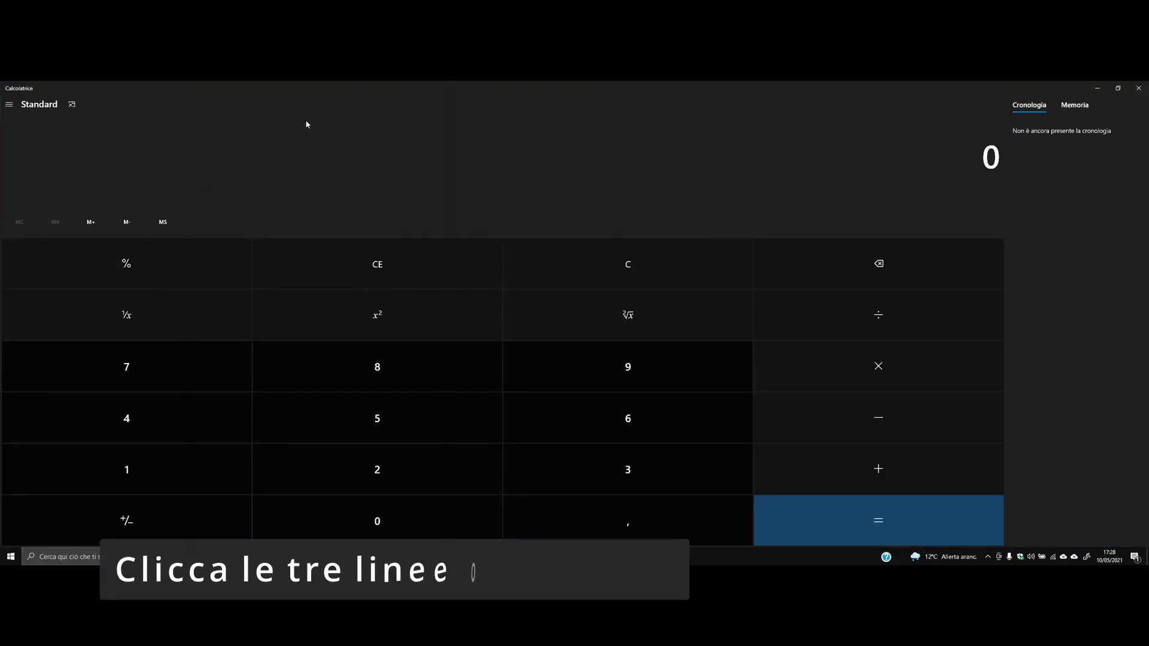
In the Valuta converter, convert 478 Georgia - Lari georgiano to Stati Uniti - Dollaro and refresh the exchange rates.
left_click(9, 108)
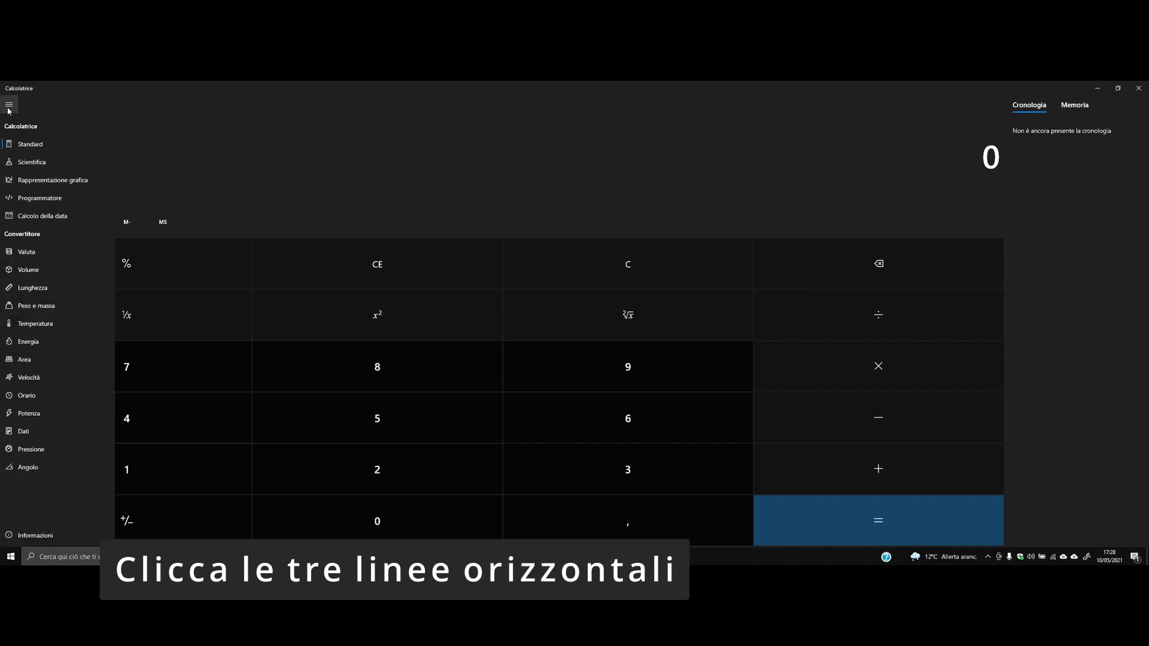
left_click(22, 252)
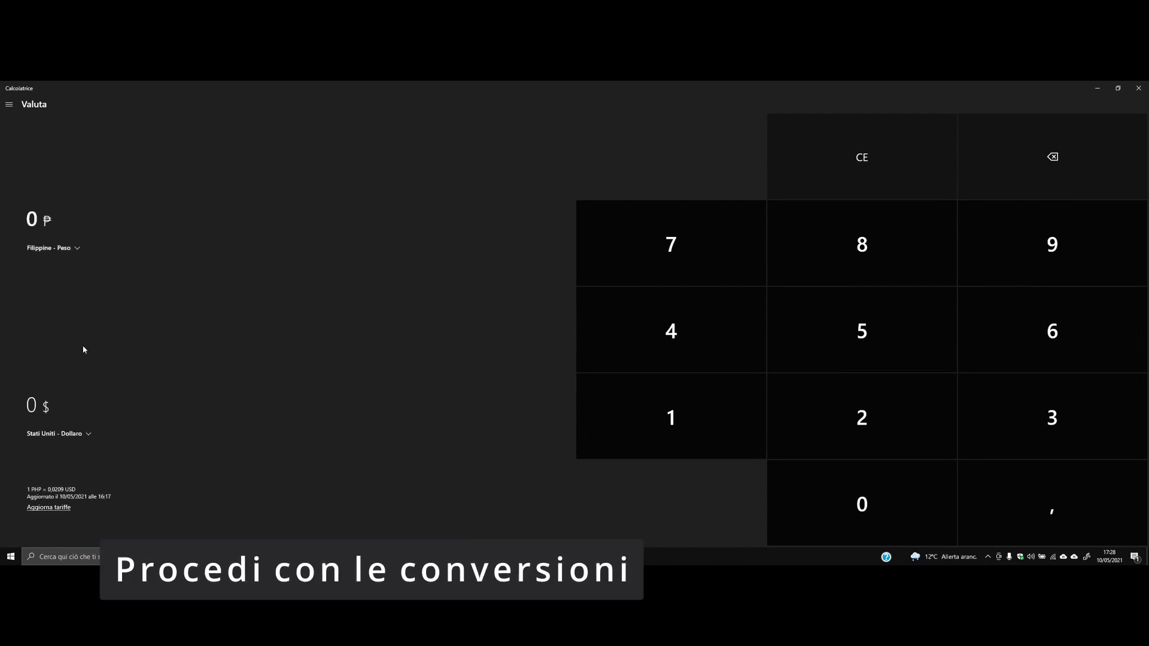
left_click(78, 253)
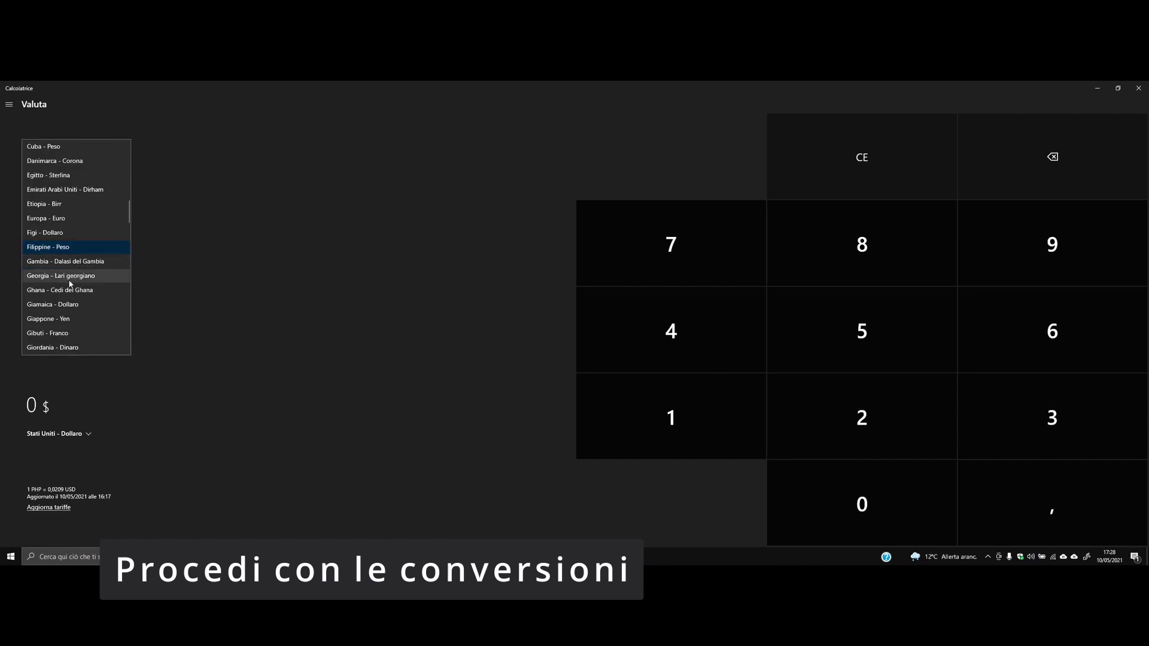
left_click(69, 278)
left_click(685, 332)
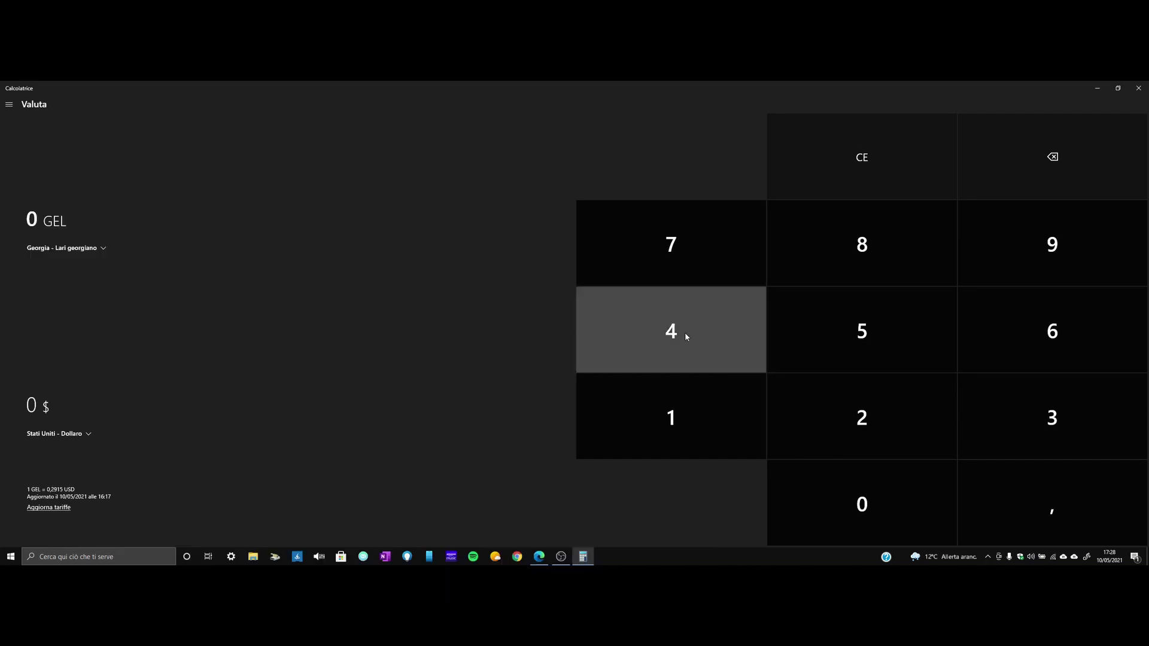
left_click(714, 267)
left_click(842, 258)
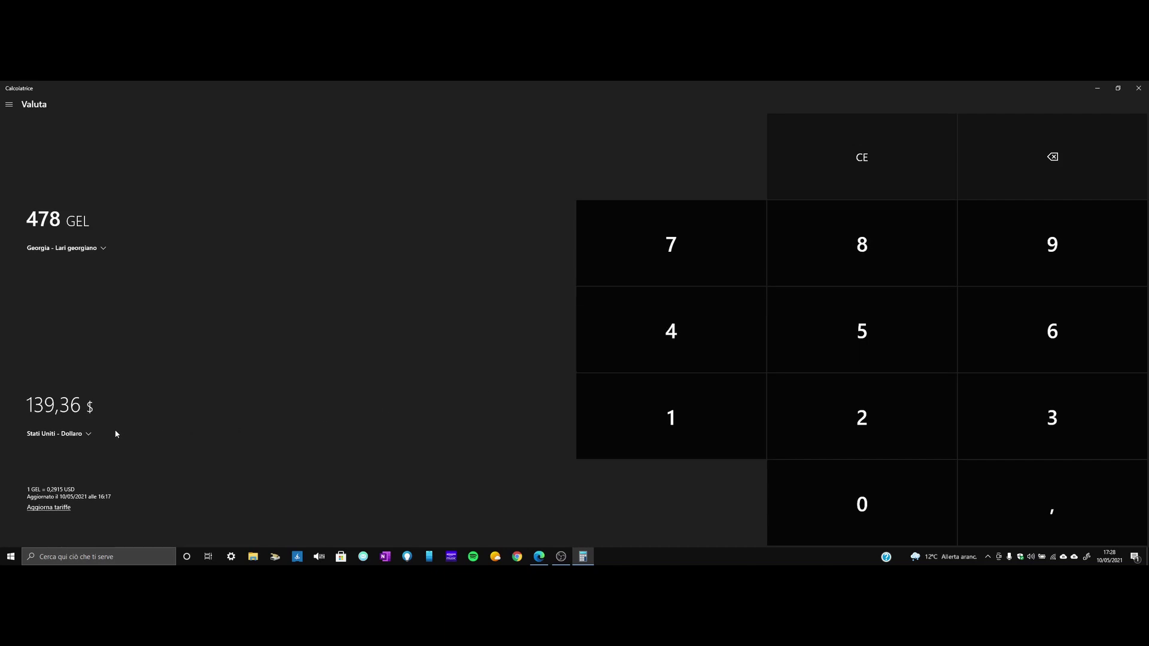
left_click(56, 510)
left_click(58, 510)
Switch to the Volume converter and convert 458 Millilitri to Quarti (Stati Uniti).
left_click(11, 109)
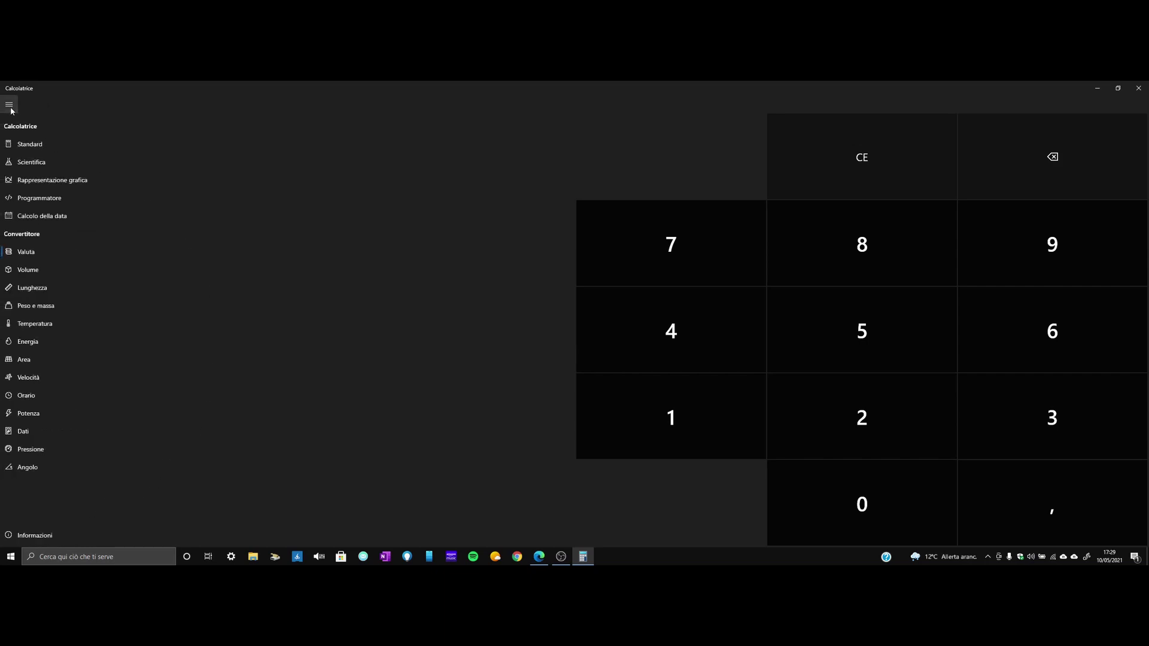
left_click(32, 270)
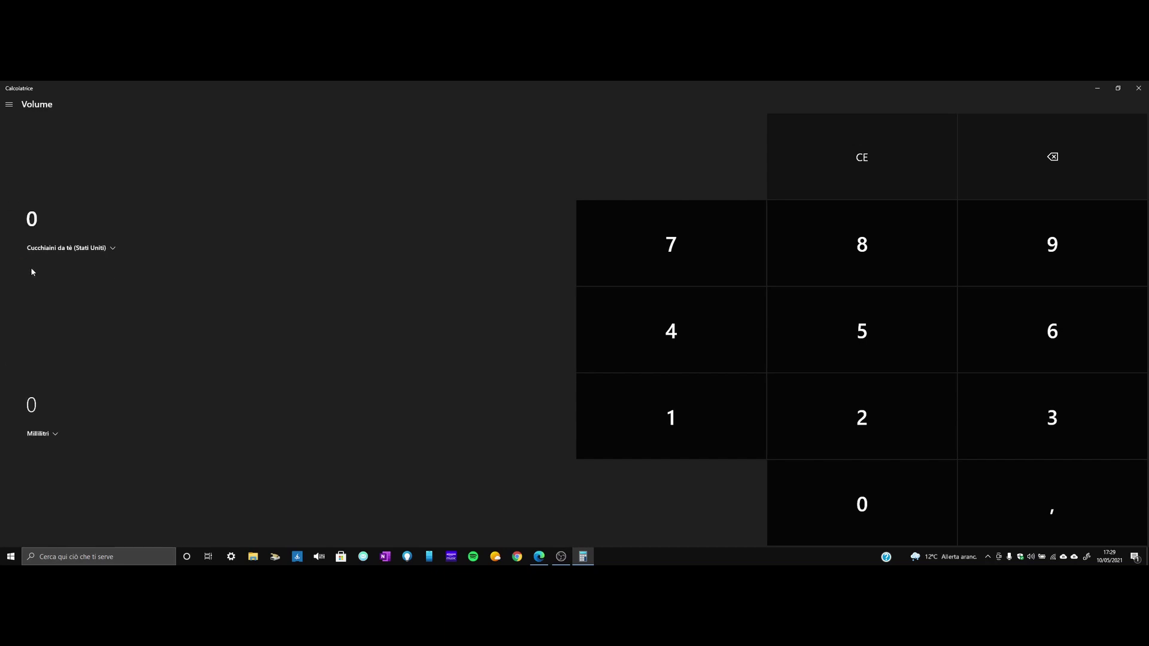
left_click(96, 250)
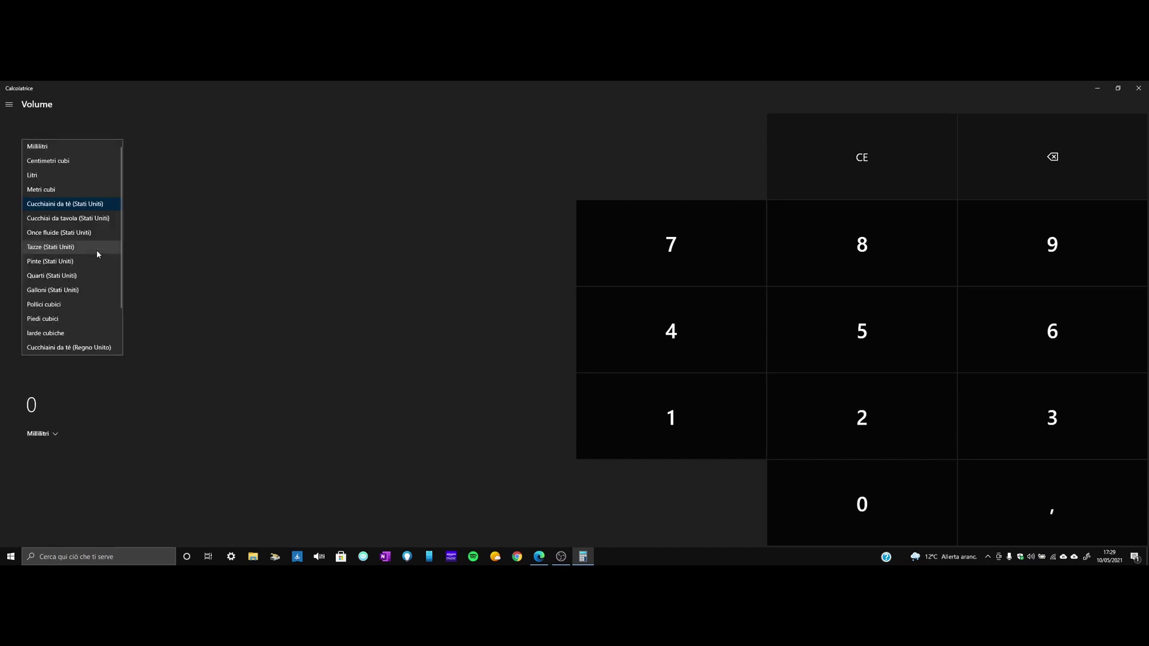
left_click(70, 147)
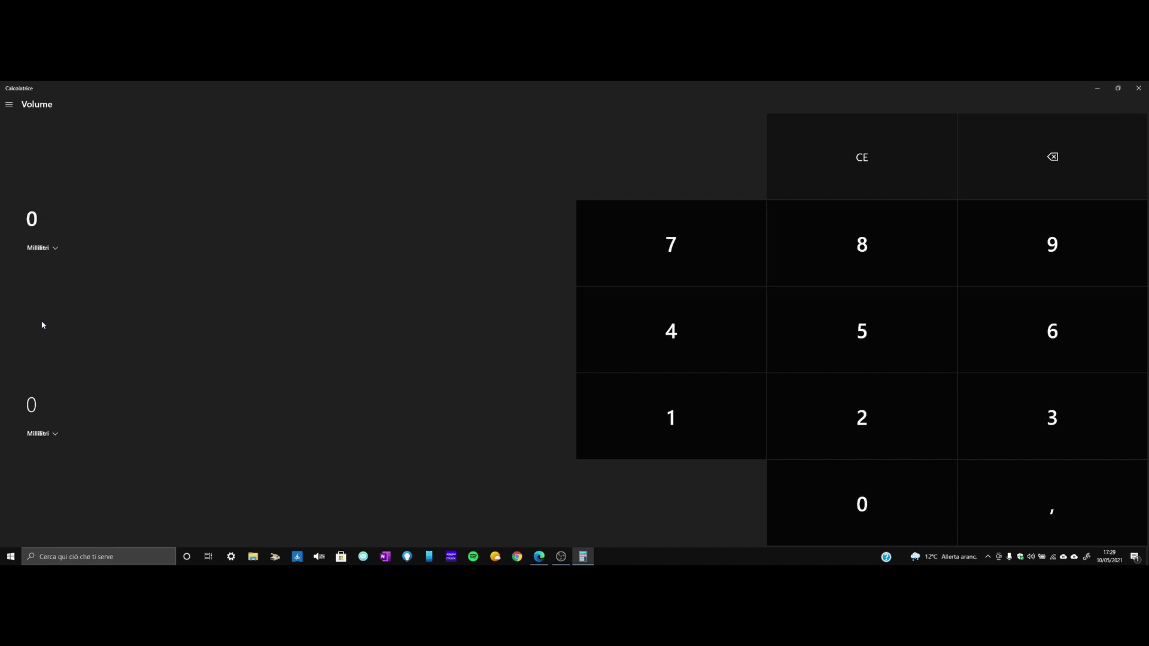
left_click(50, 434)
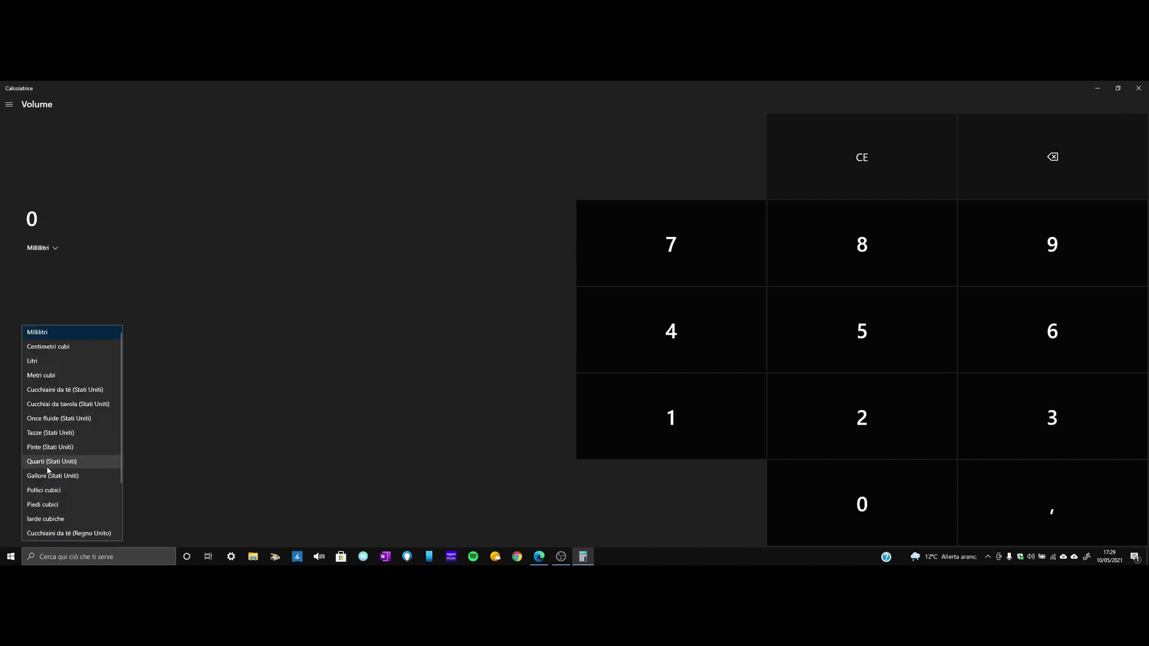
left_click(47, 462)
left_click(706, 357)
left_click(777, 343)
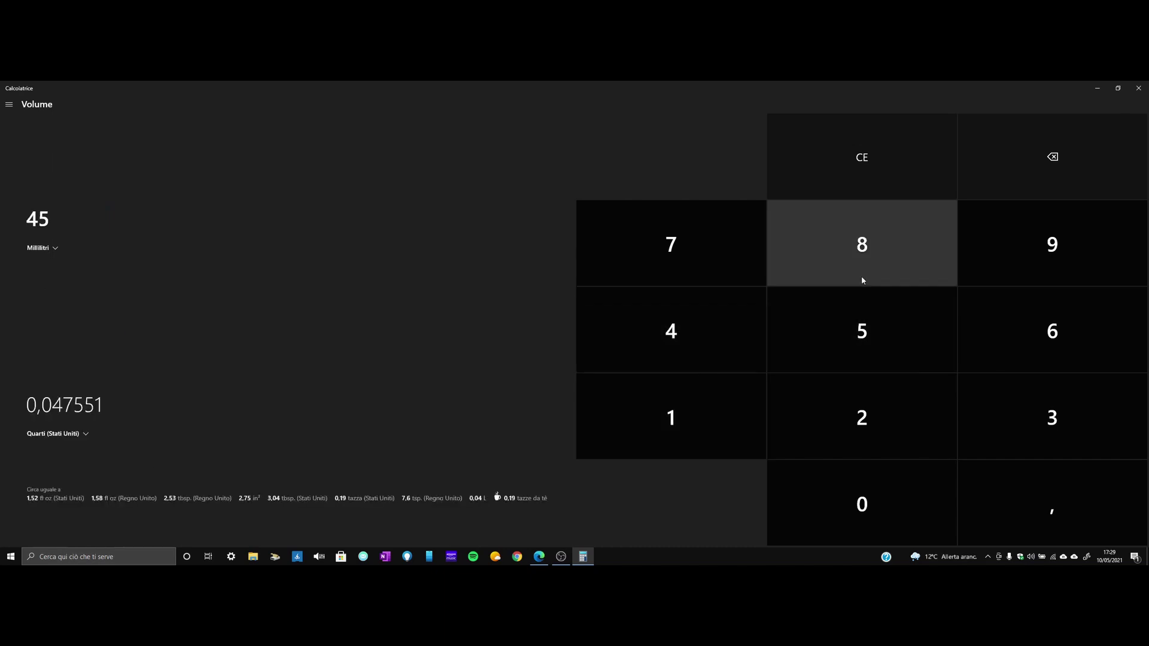
left_click(864, 269)
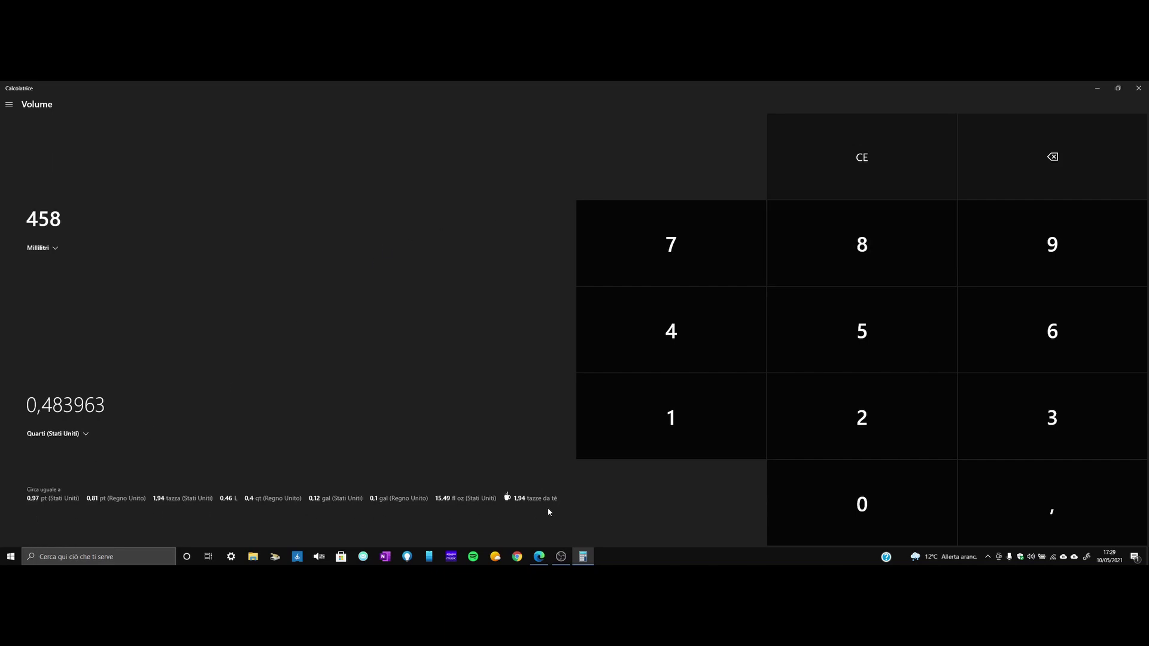
Switch to the Lunghezza converter and convert 478 Pollici to Centimetri.
left_click(8, 106)
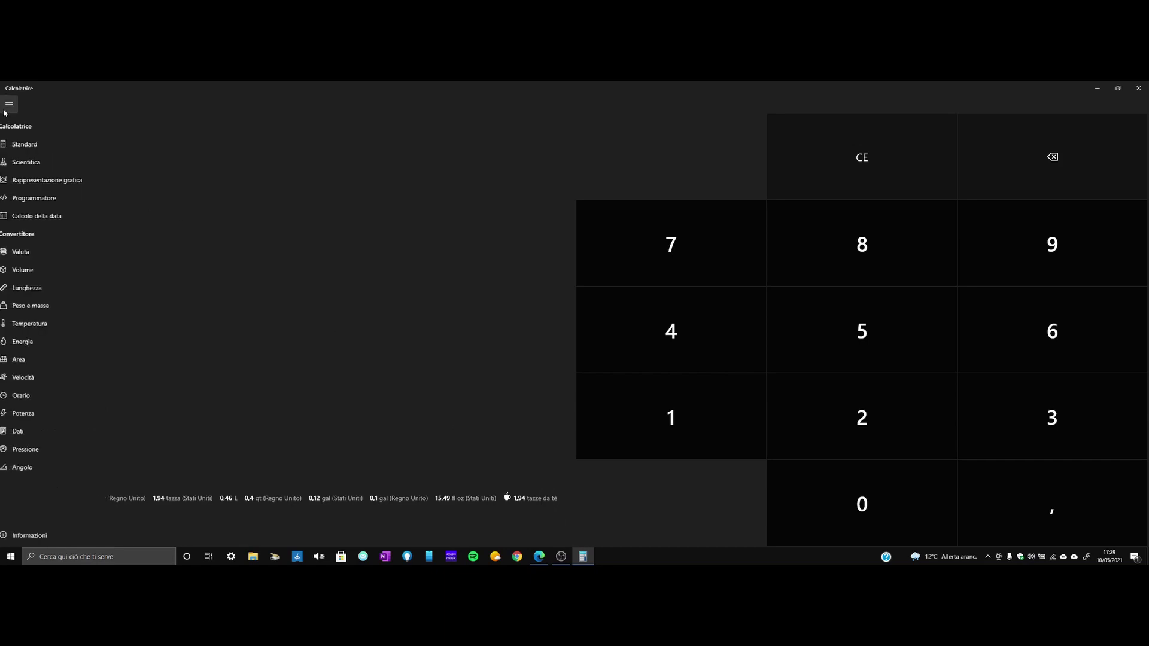
left_click(46, 297)
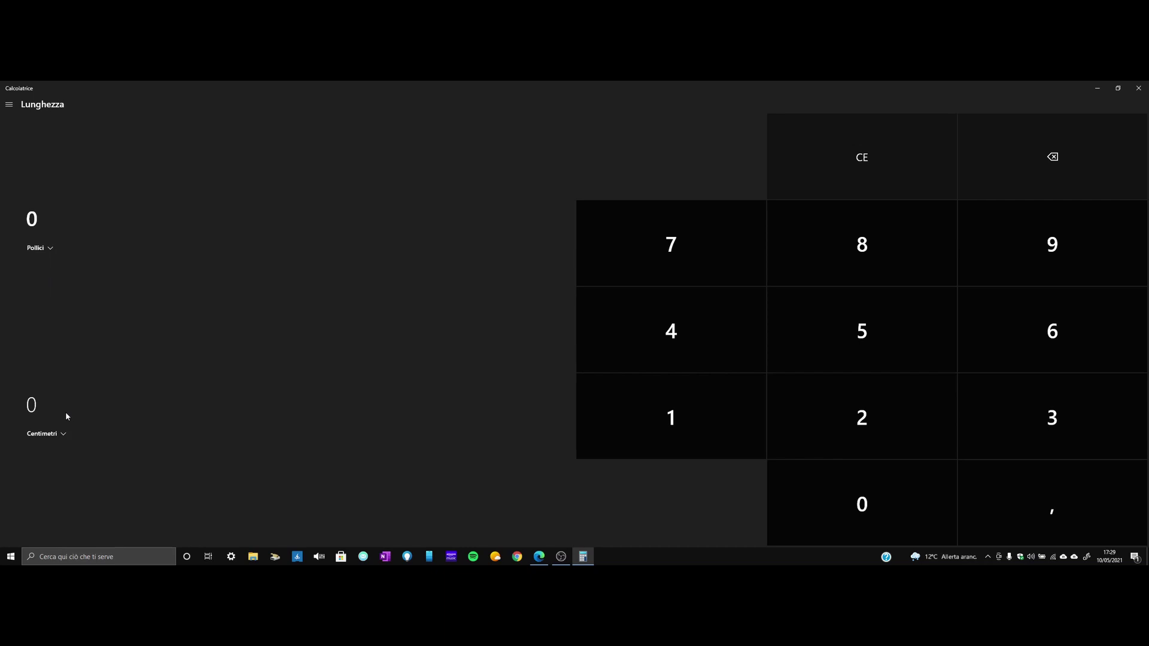
left_click(674, 333)
left_click(684, 264)
left_click(832, 261)
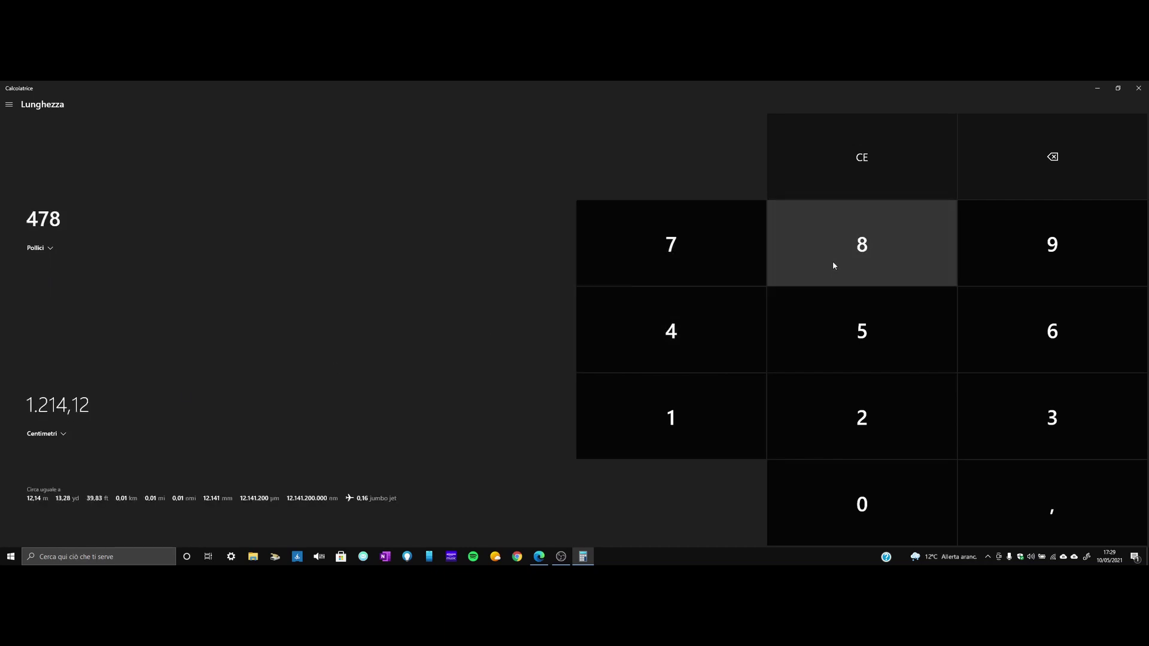
Switch to the Peso e massa converter and convert 478 Once to Chilogrammi.
left_click(9, 104)
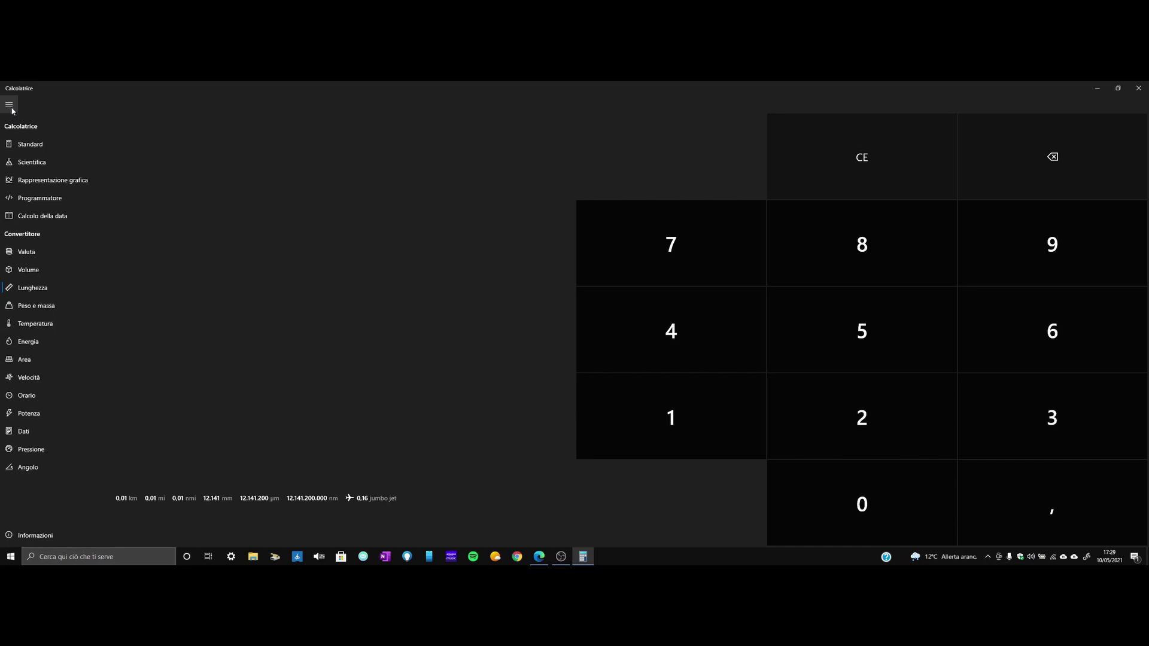
left_click(32, 307)
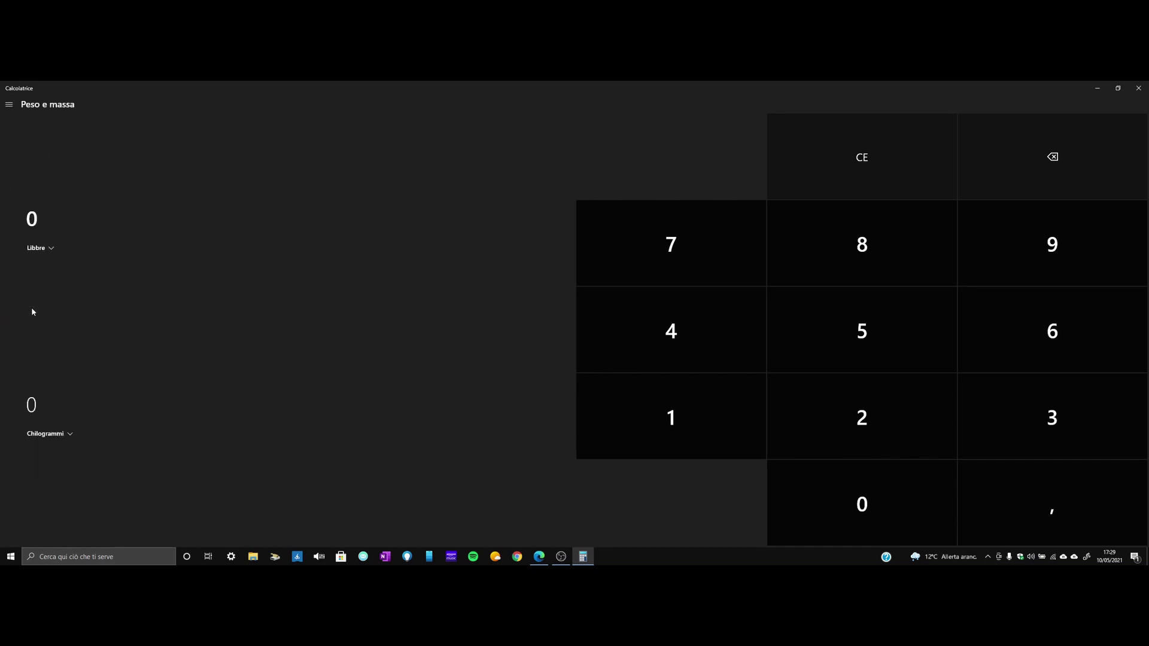
left_click(48, 249)
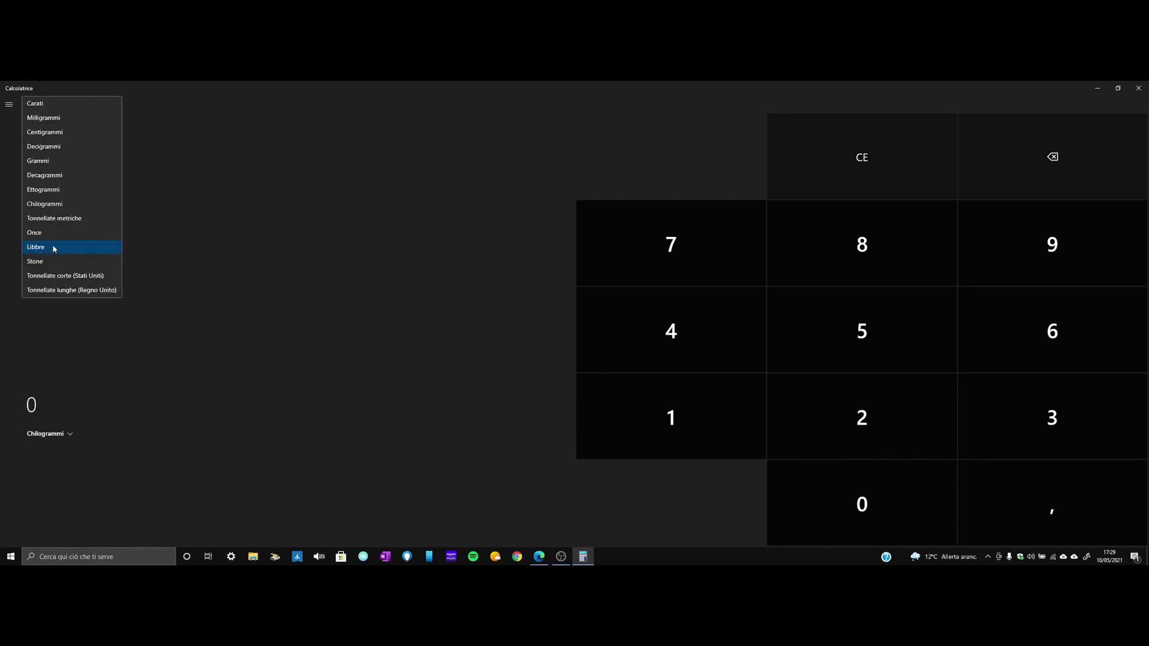
left_click(55, 230)
left_click(694, 320)
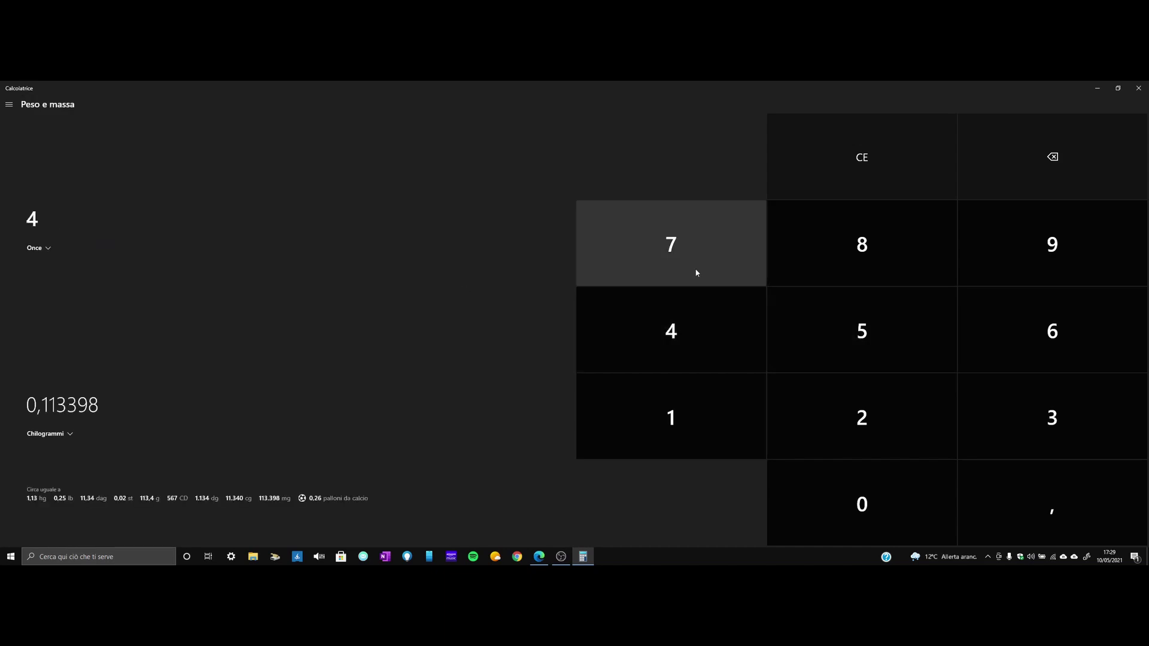
left_click(695, 269)
left_click(838, 260)
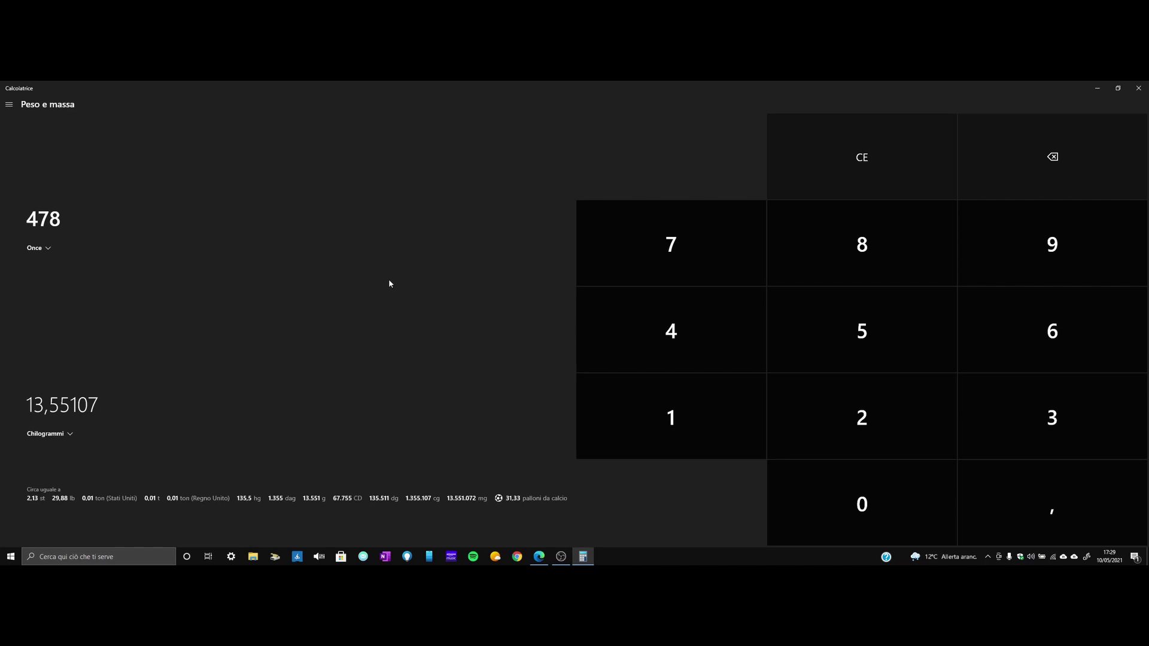
Switch to the Temperatura converter and convert 45 Fahrenheit to Celsius, keeping Fahrenheit as the source unit.
left_click(9, 111)
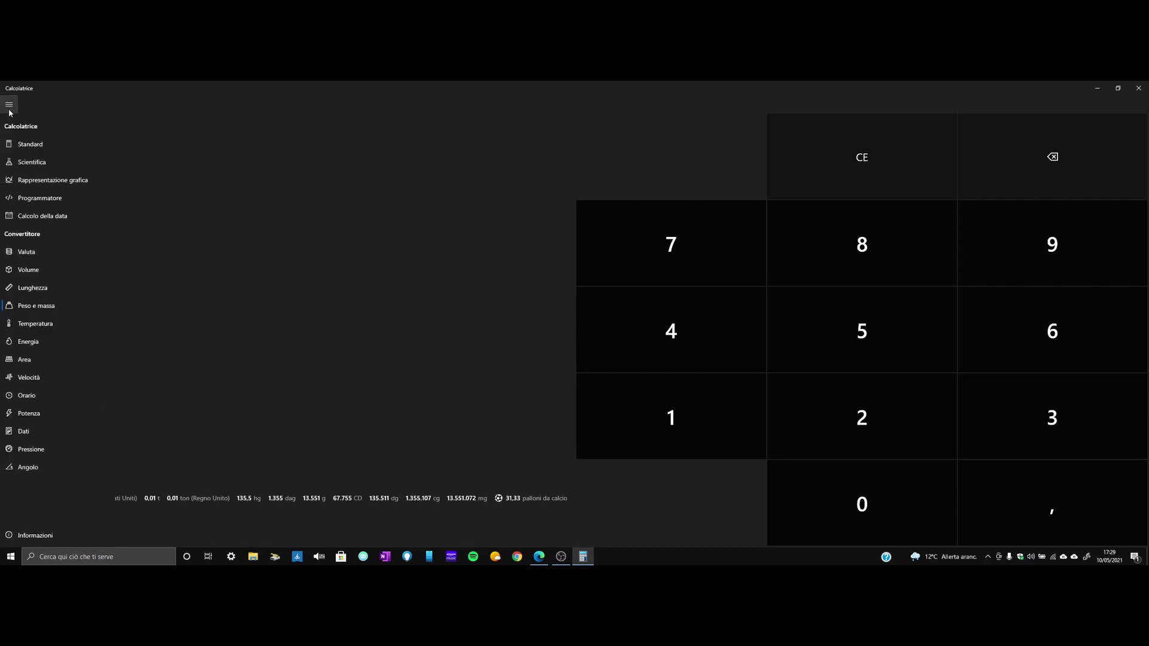
left_click(29, 323)
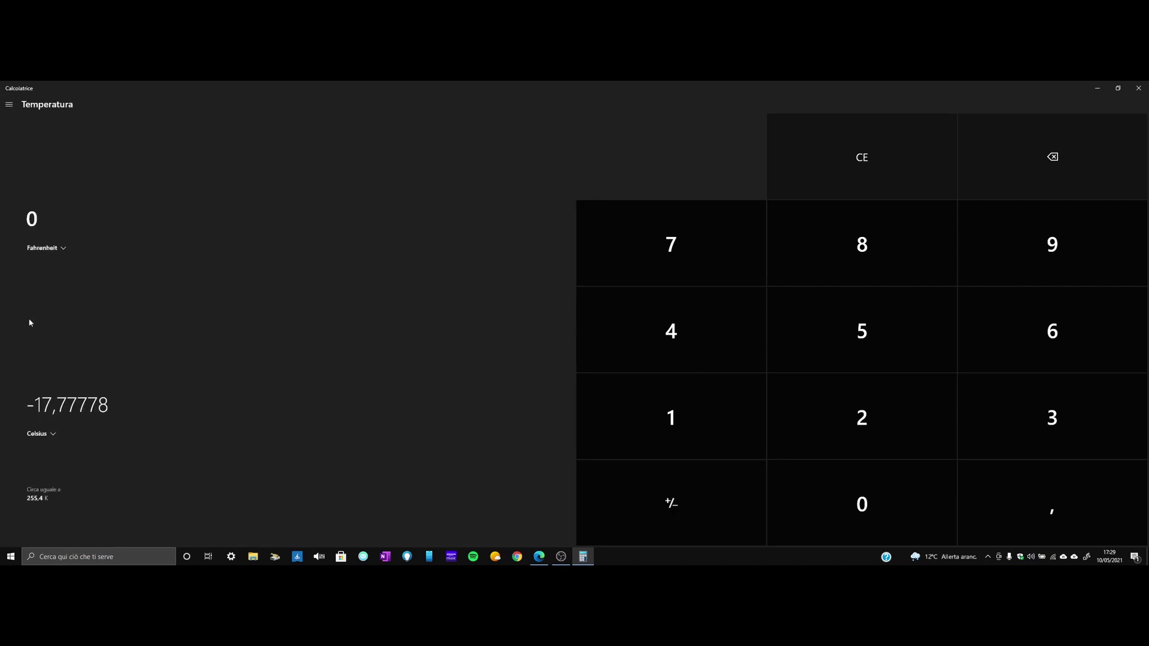
left_click(62, 250)
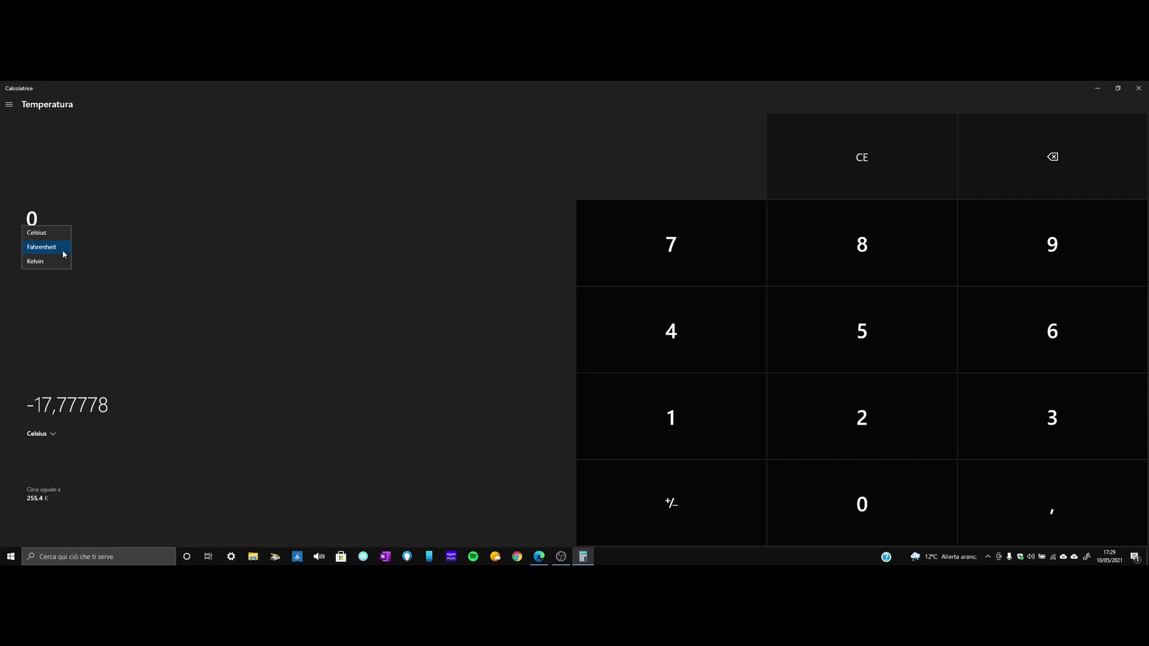
left_click(63, 250)
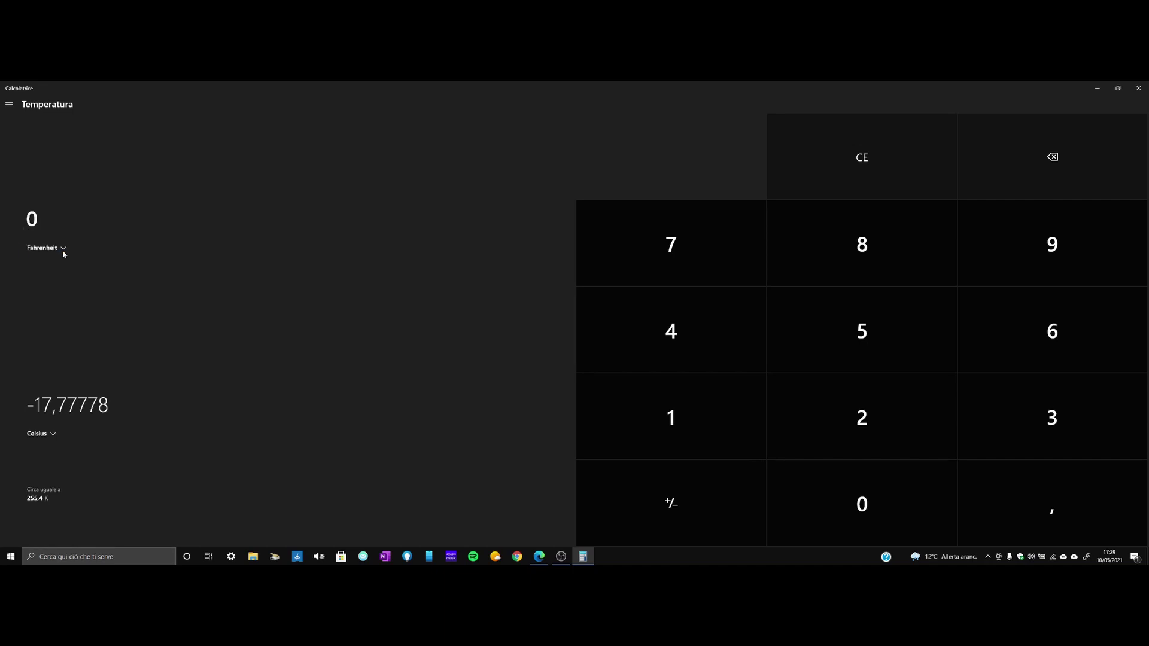
left_click(677, 336)
left_click(836, 331)
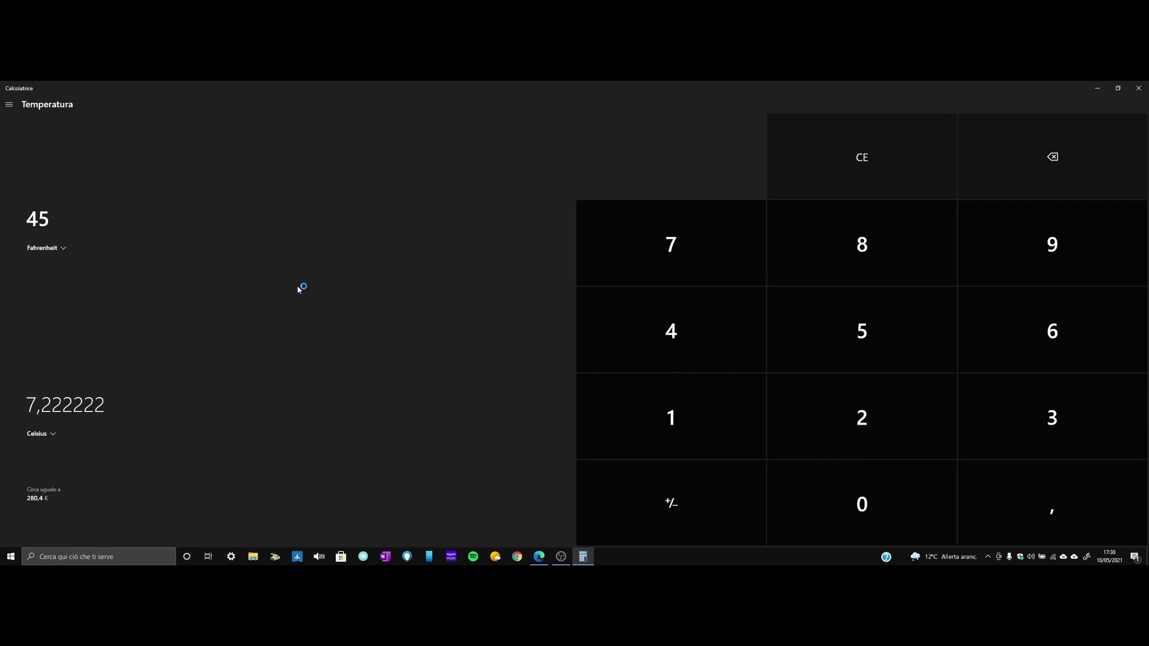
Switch to the Energia converter and convert 485 Joule to Calorie alimentari.
left_click(9, 106)
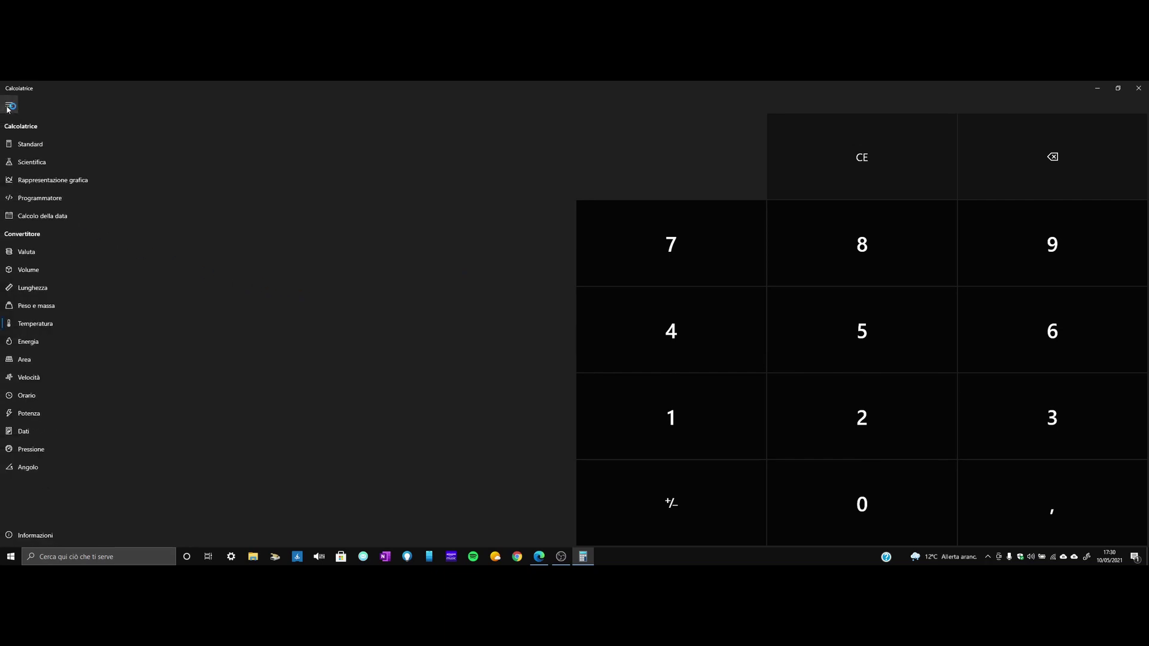
left_click(20, 342)
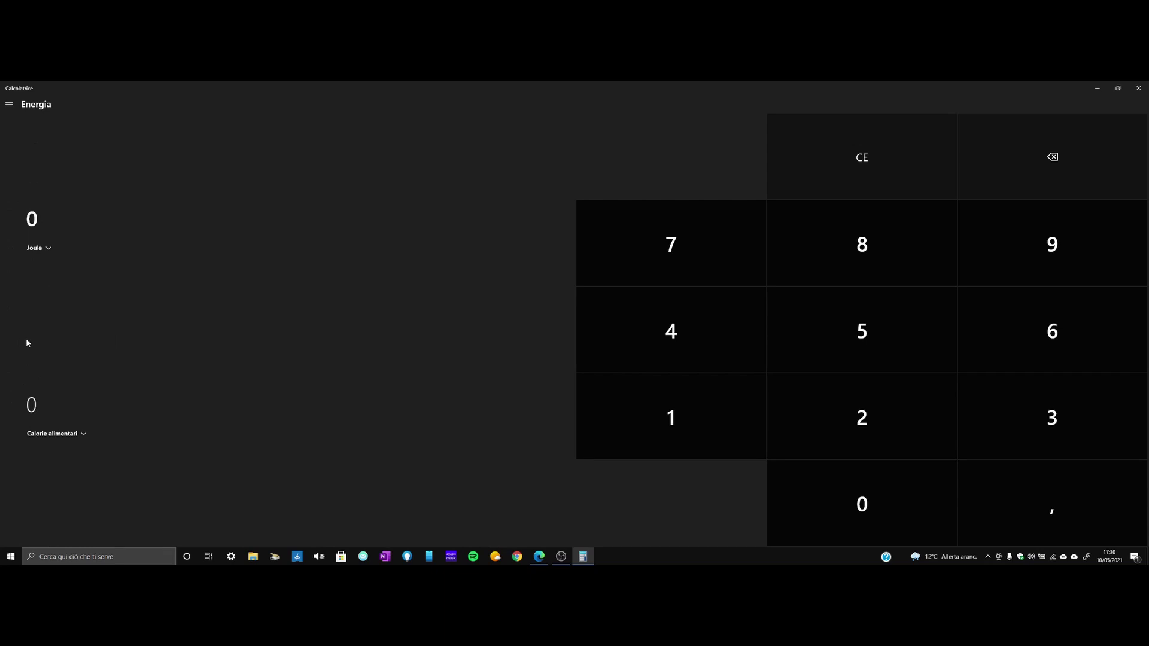
left_click(716, 344)
left_click(860, 264)
left_click(854, 335)
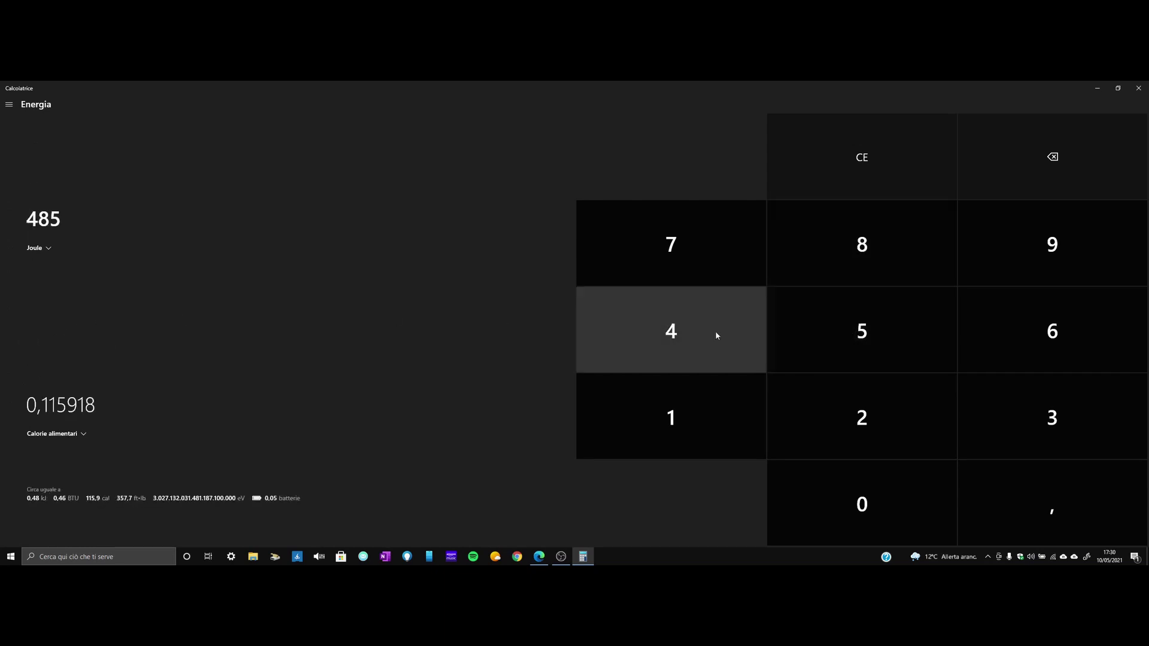
Switch to the Area converter and convert 458 Acri to Metri quadrati.
left_click(9, 105)
left_click(26, 360)
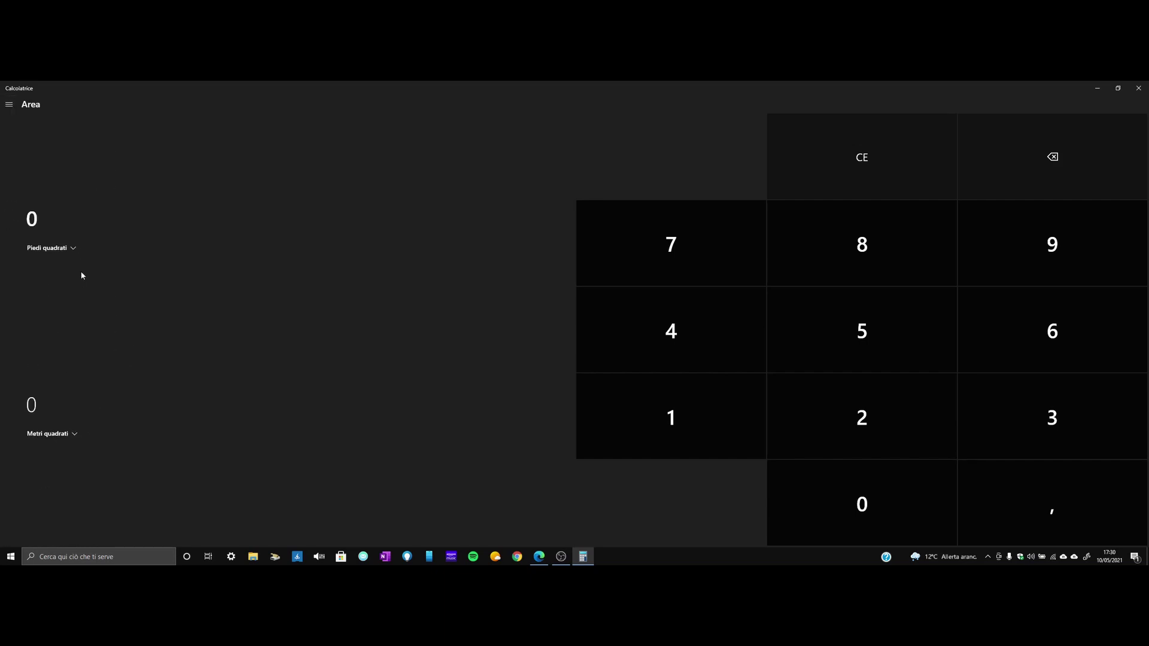
left_click(73, 248)
left_click(55, 272)
left_click(681, 337)
left_click(854, 339)
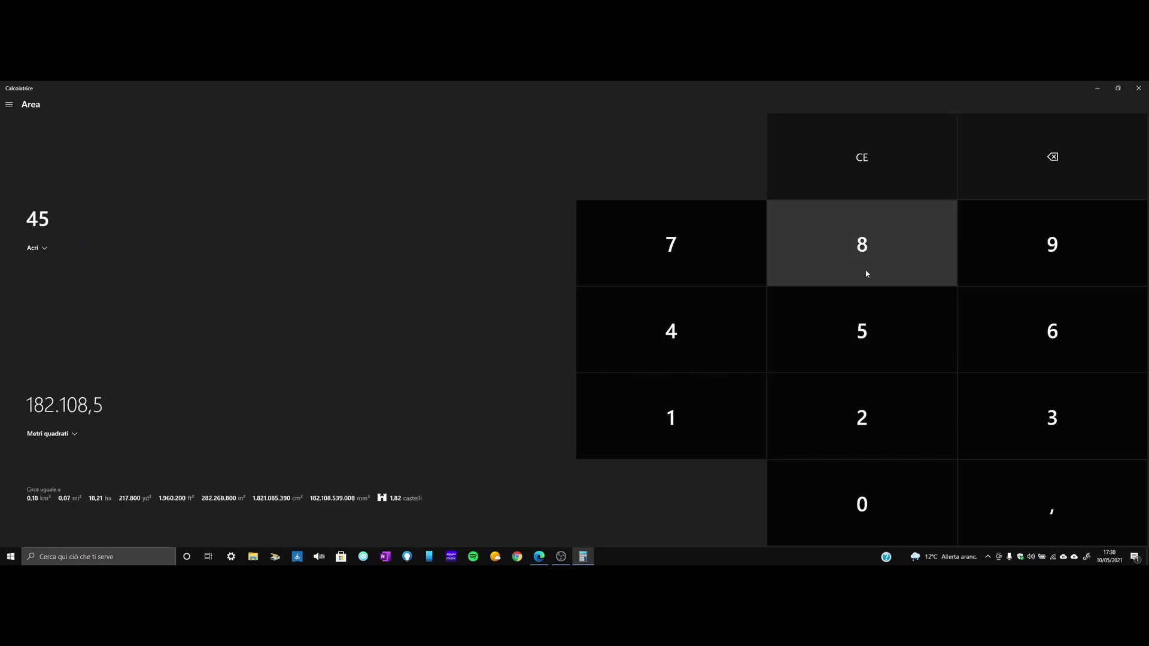
left_click(865, 270)
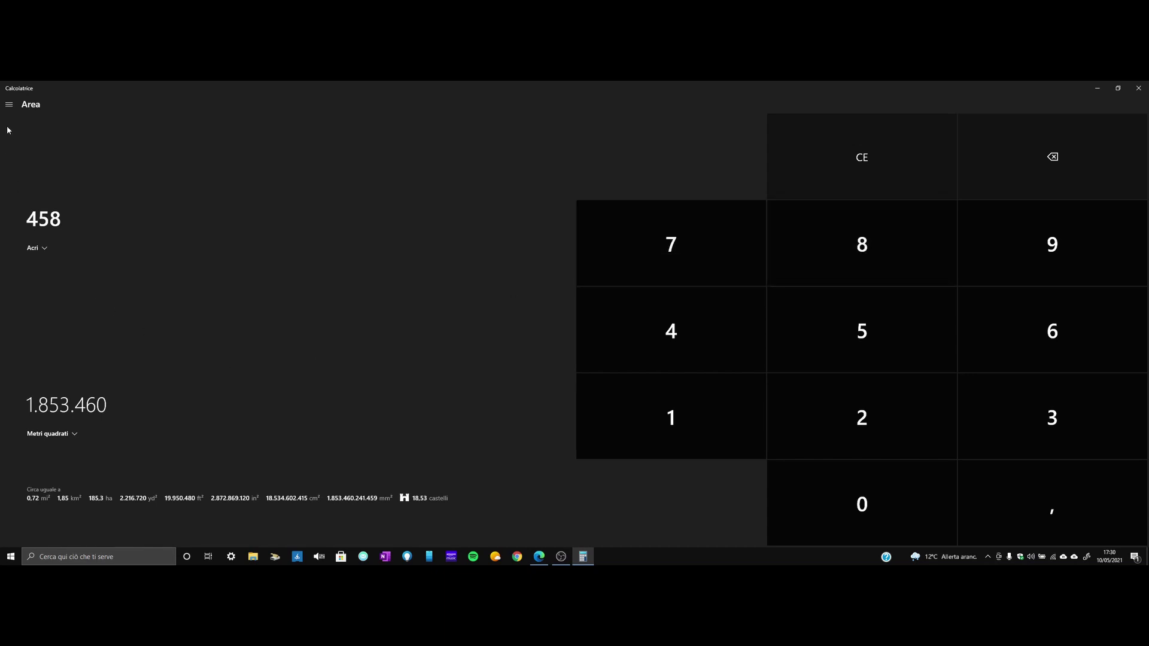
Switch to the Velocità converter and convert 458 Miglia all'ora to Chilometri all'ora.
left_click(9, 105)
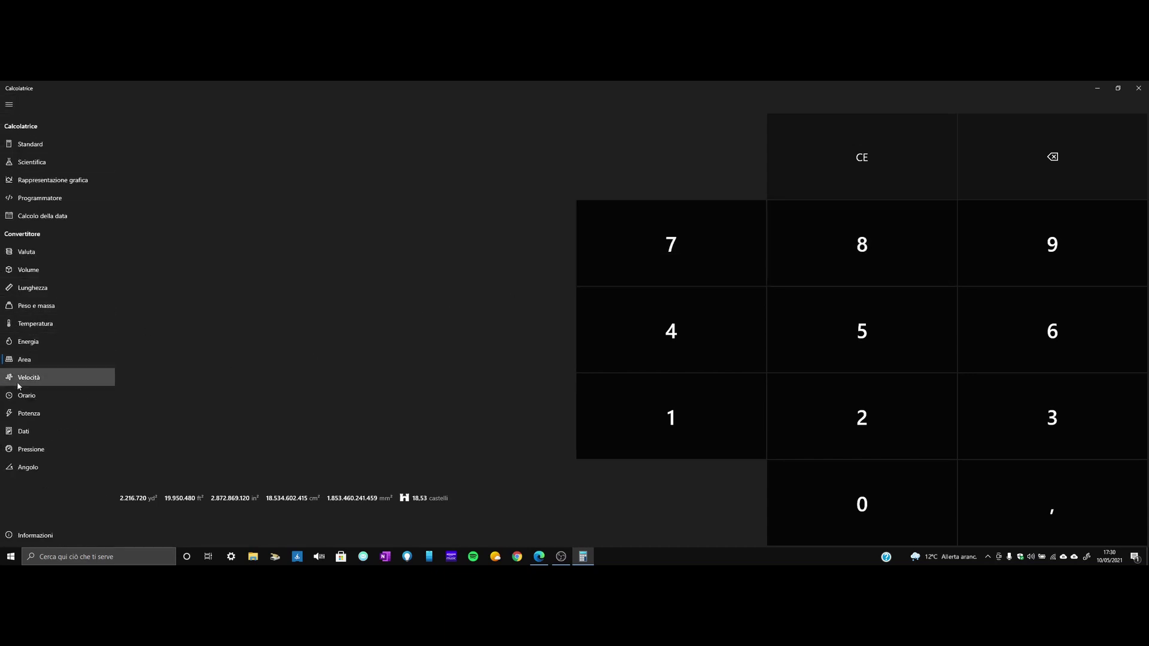
left_click(29, 378)
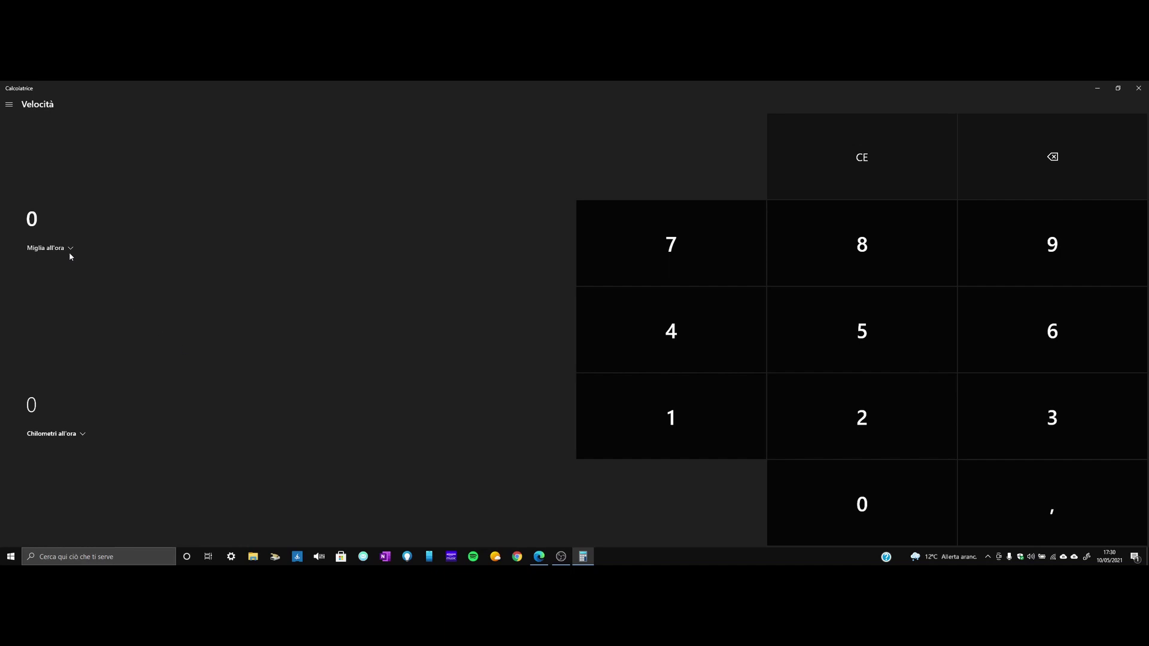
left_click(726, 343)
left_click(832, 346)
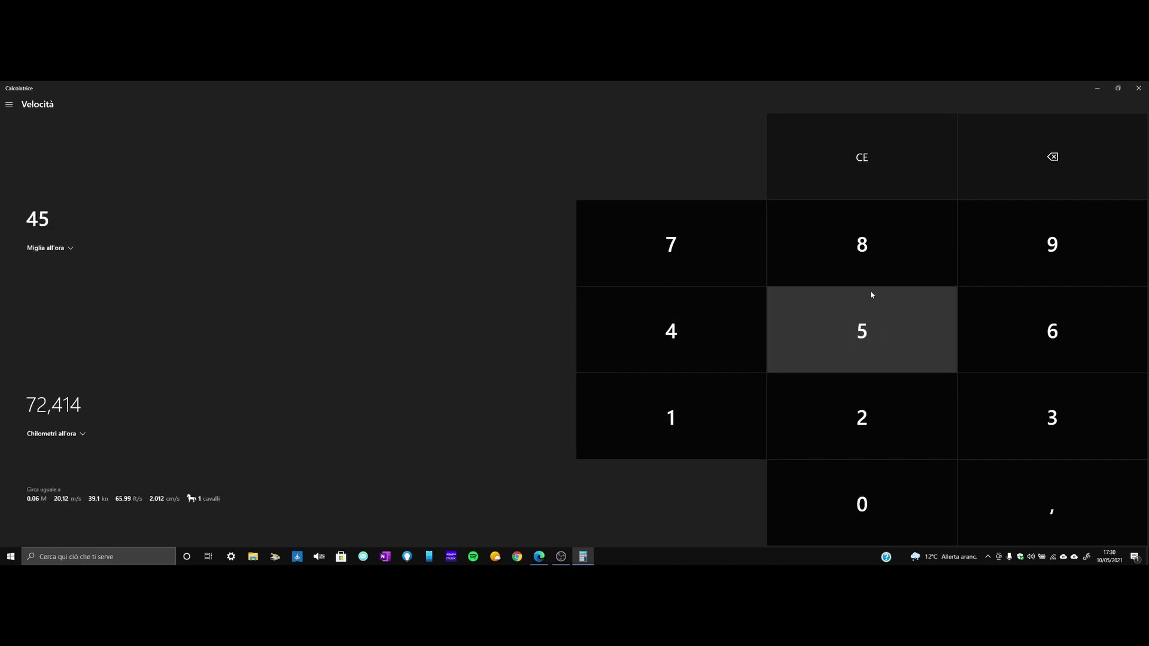
left_click(874, 263)
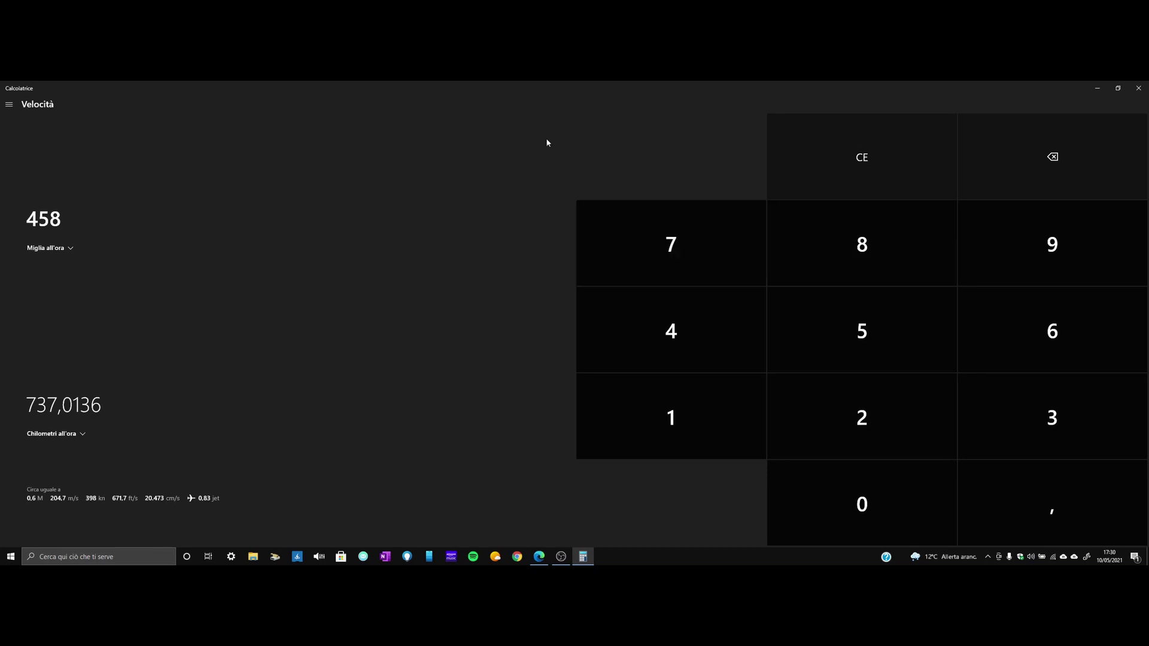
Switch to the Orario converter, set the source unit to Settimane and convert 4 Settimane to Minuti.
left_click(9, 104)
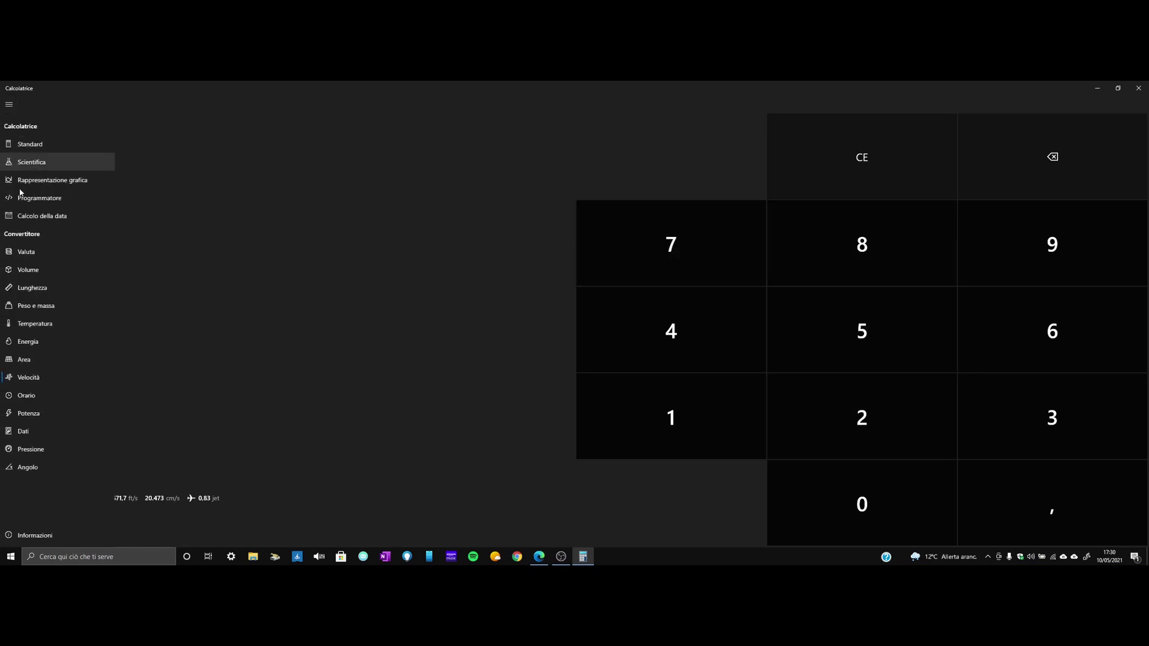
left_click(24, 377)
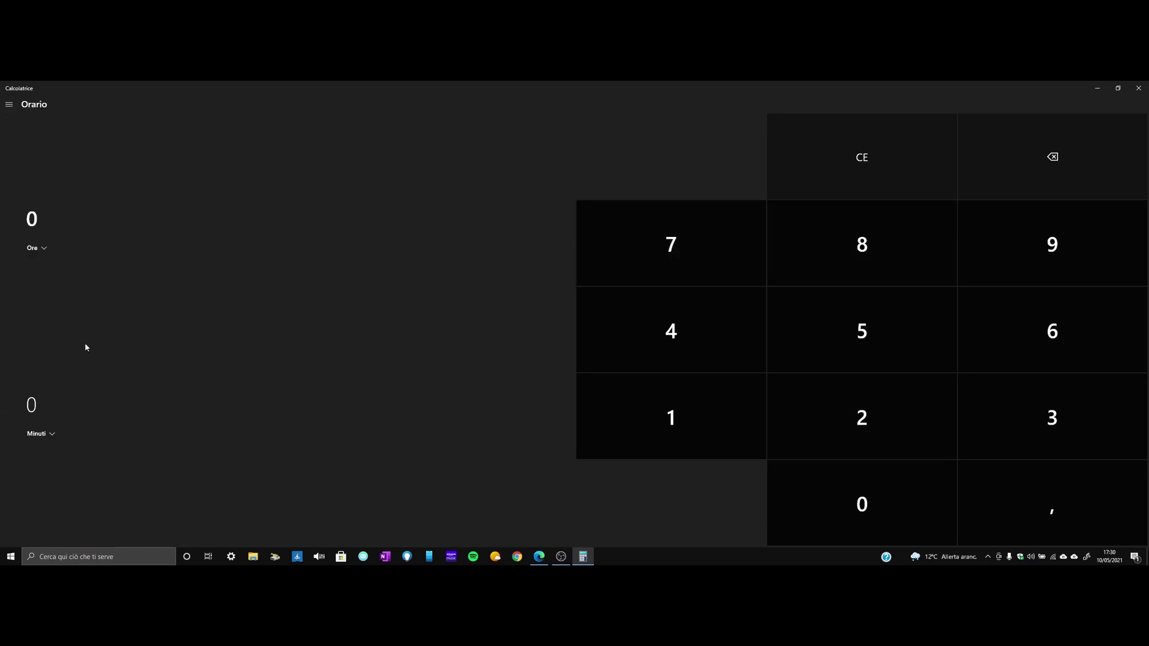
left_click(48, 253)
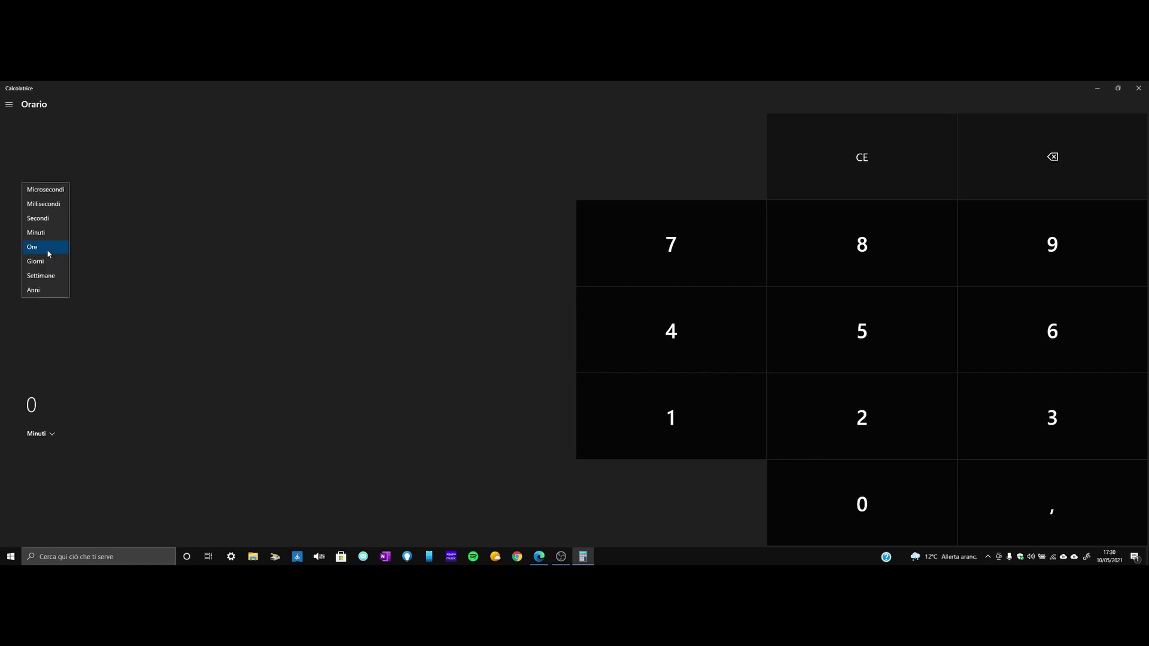
left_click(42, 275)
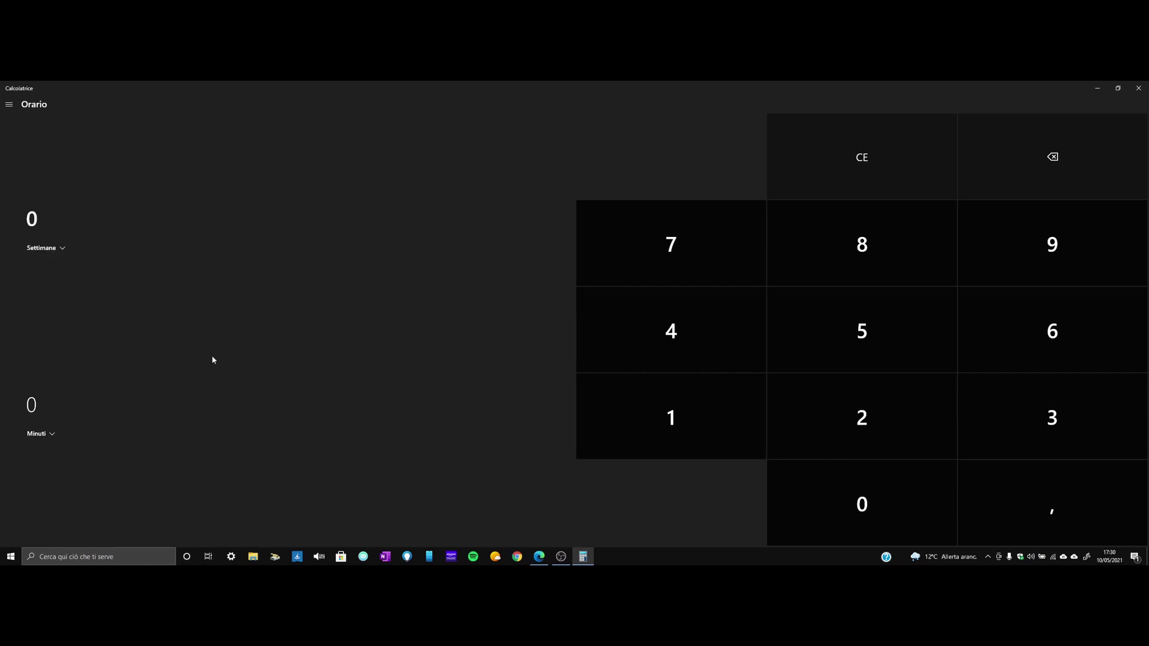
left_click(728, 359)
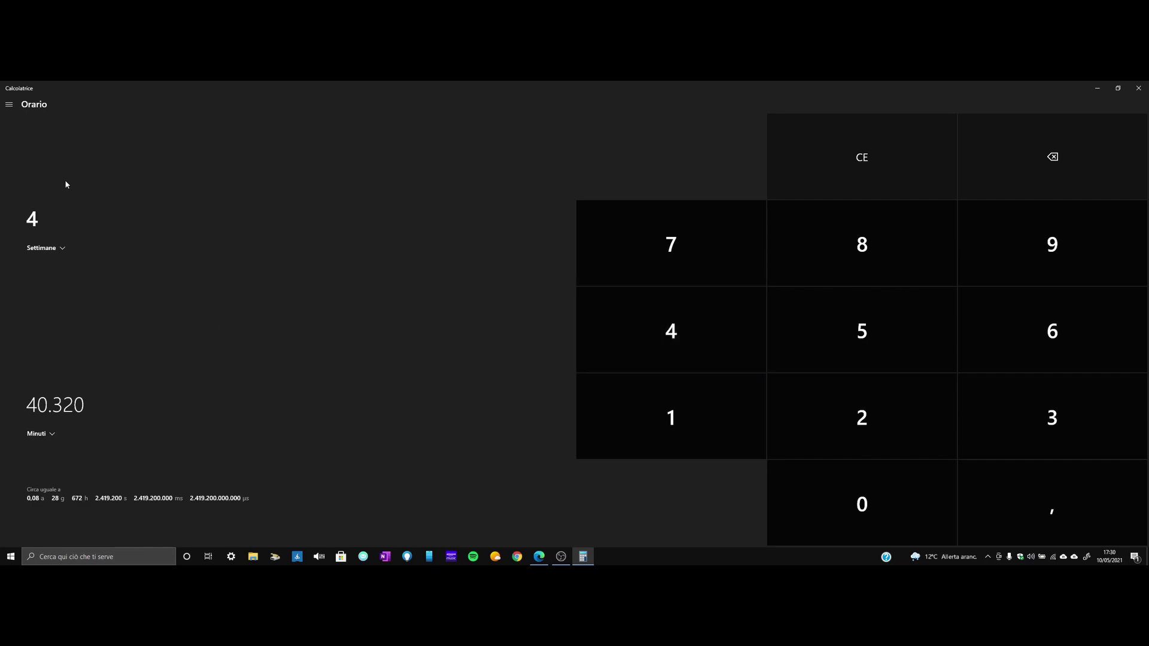
Switch to the Potenza converter and convert 458 Kilowatt to Cavallo vapore (Stati Uniti).
left_click(12, 111)
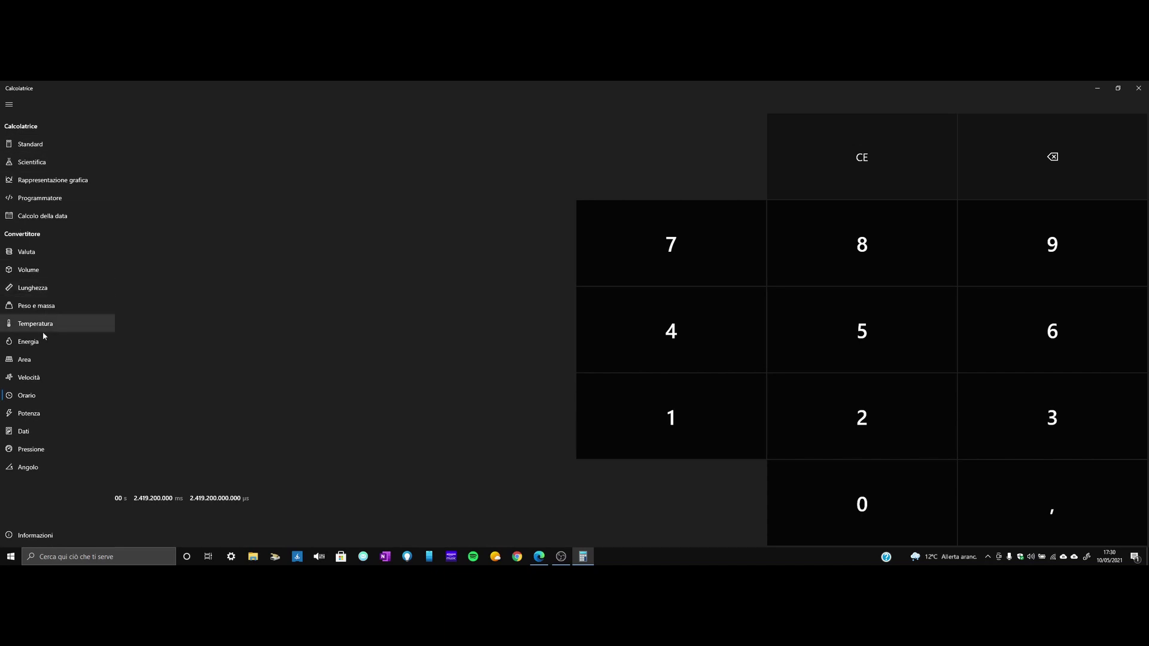
left_click(36, 413)
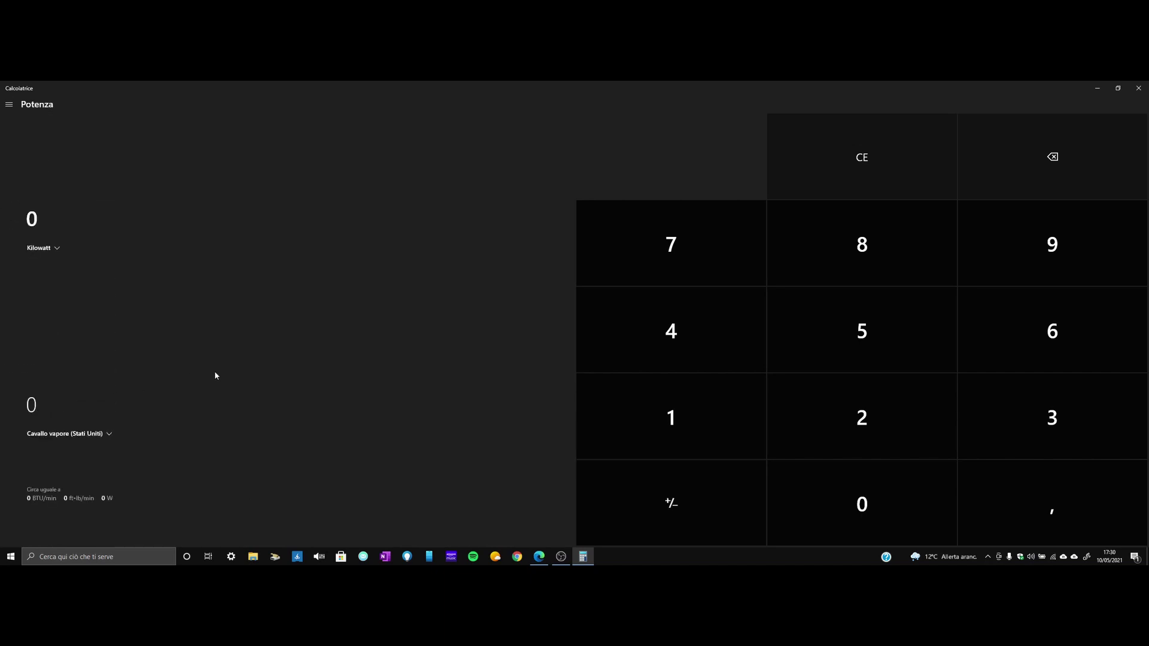
left_click(692, 337)
left_click(796, 335)
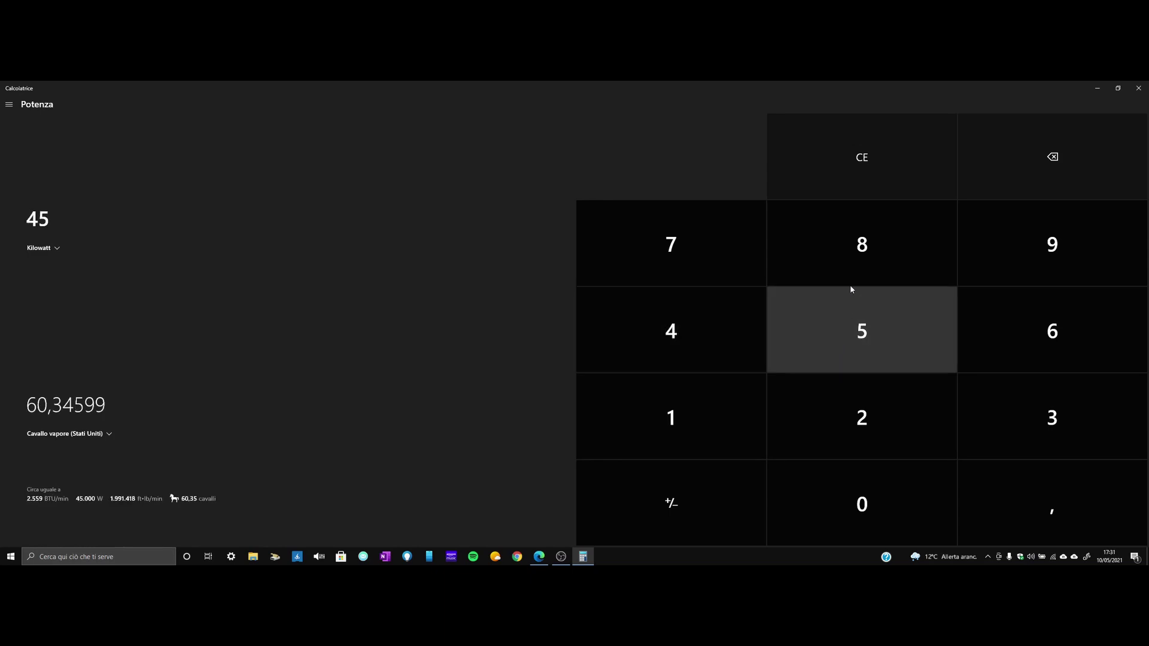
left_click(856, 262)
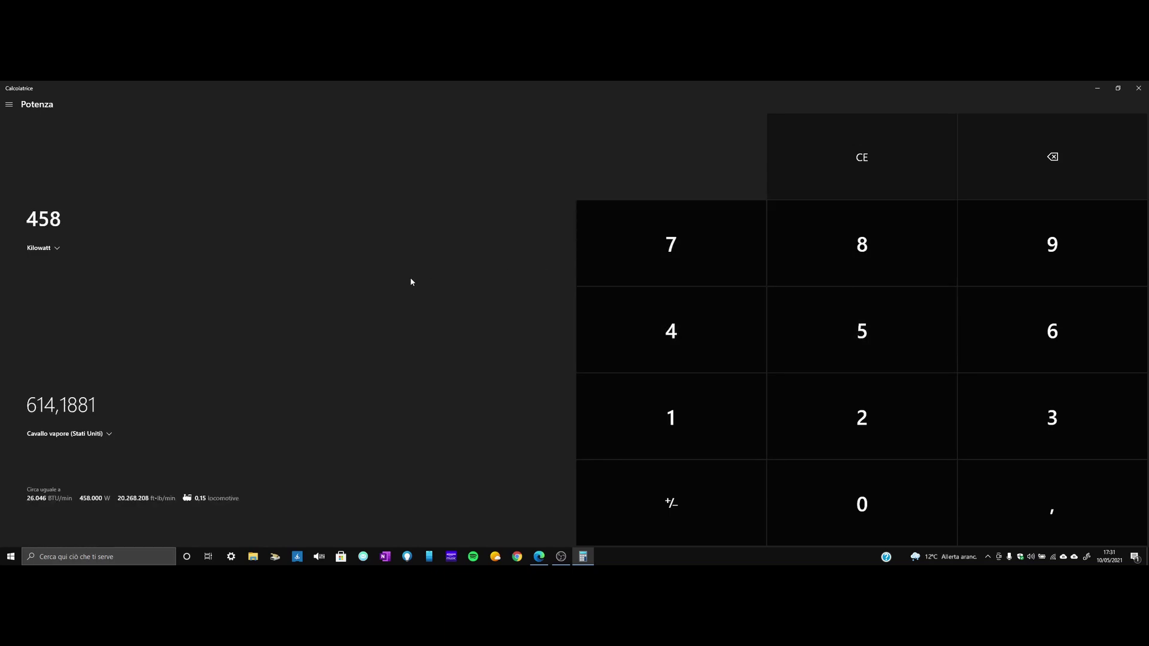
Switch to the Dati converter and convert 4 Gigabyte to MB.
left_click(9, 104)
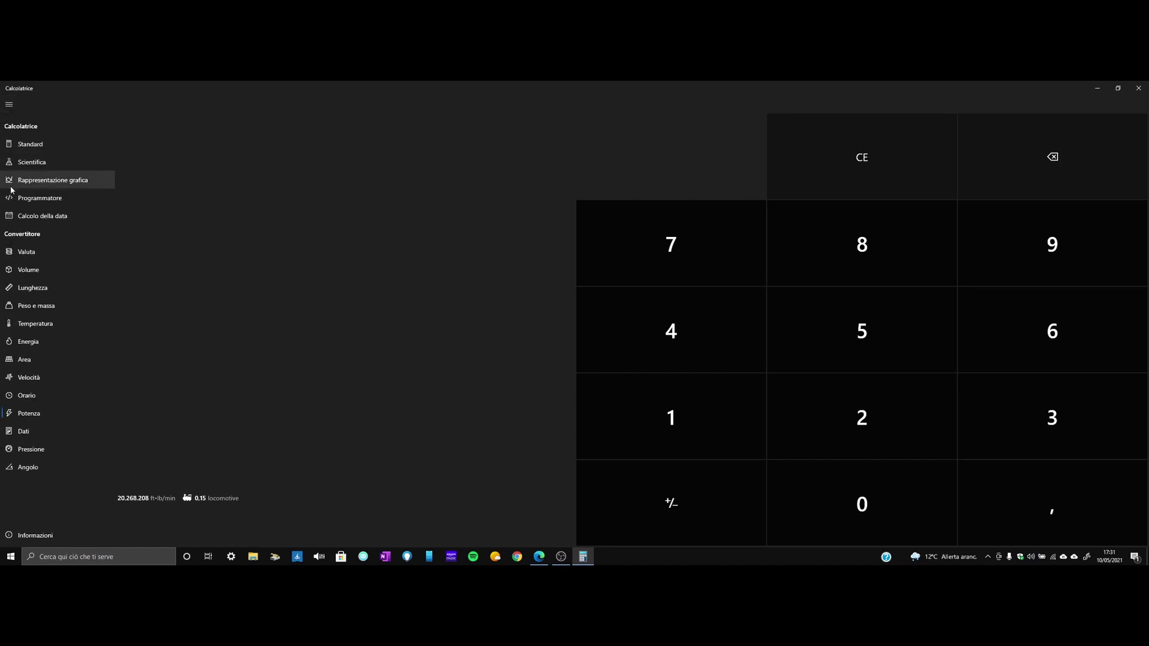
left_click(23, 431)
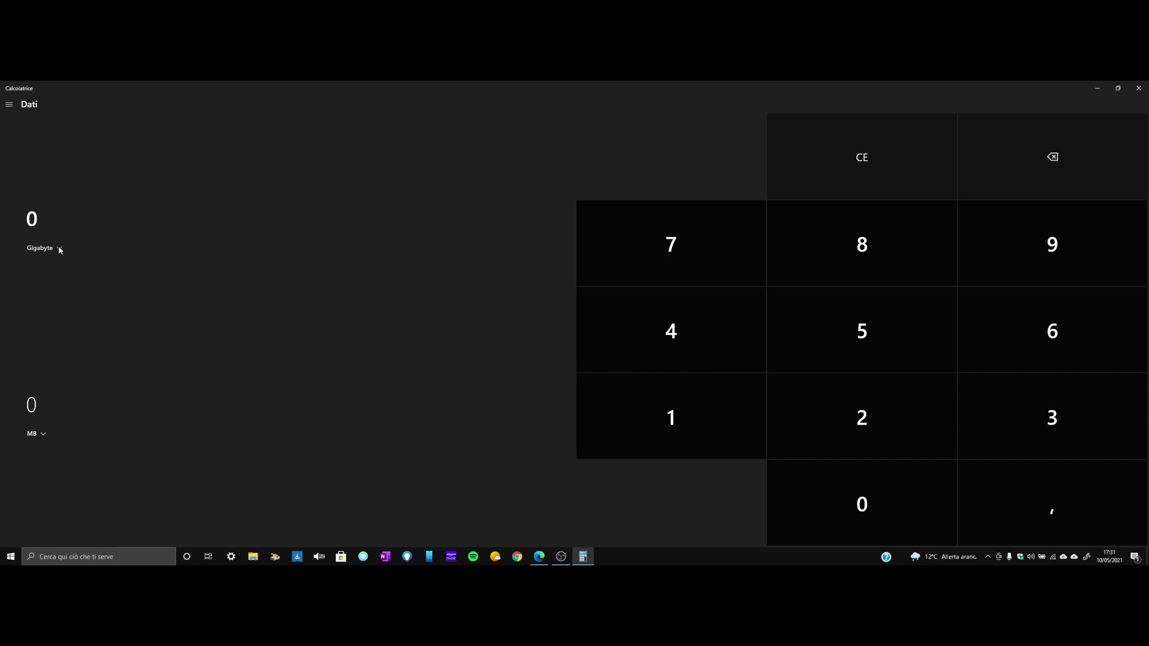
left_click(624, 338)
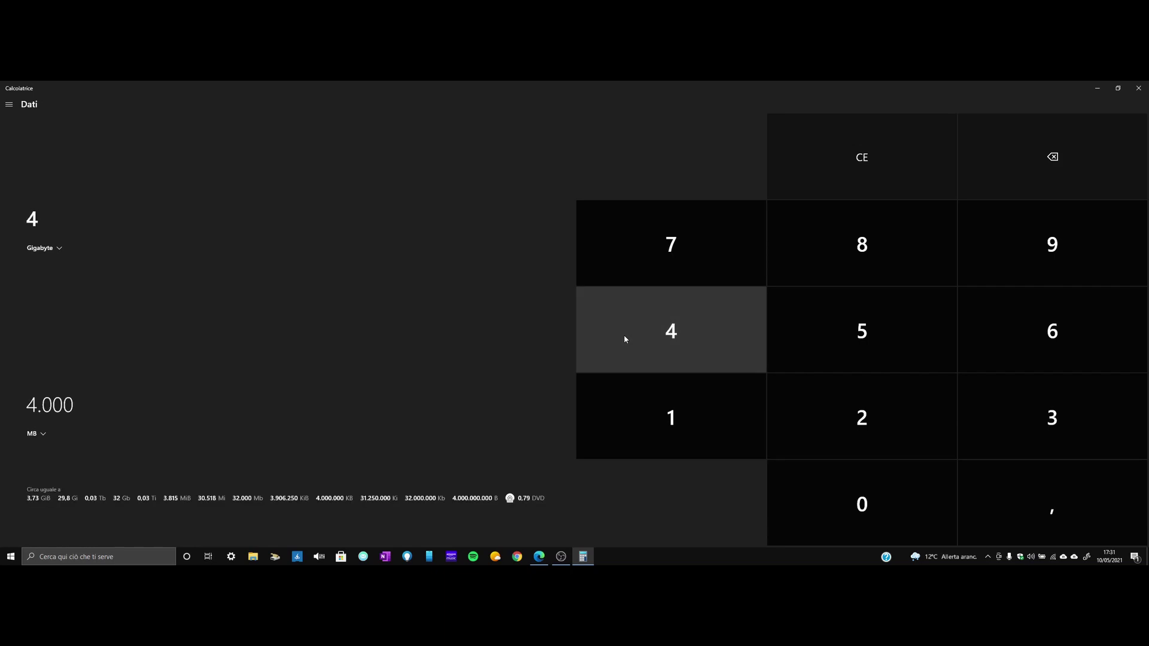
Switch to the Pressione converter and convert 45 Atmosfere to Bar.
left_click(9, 104)
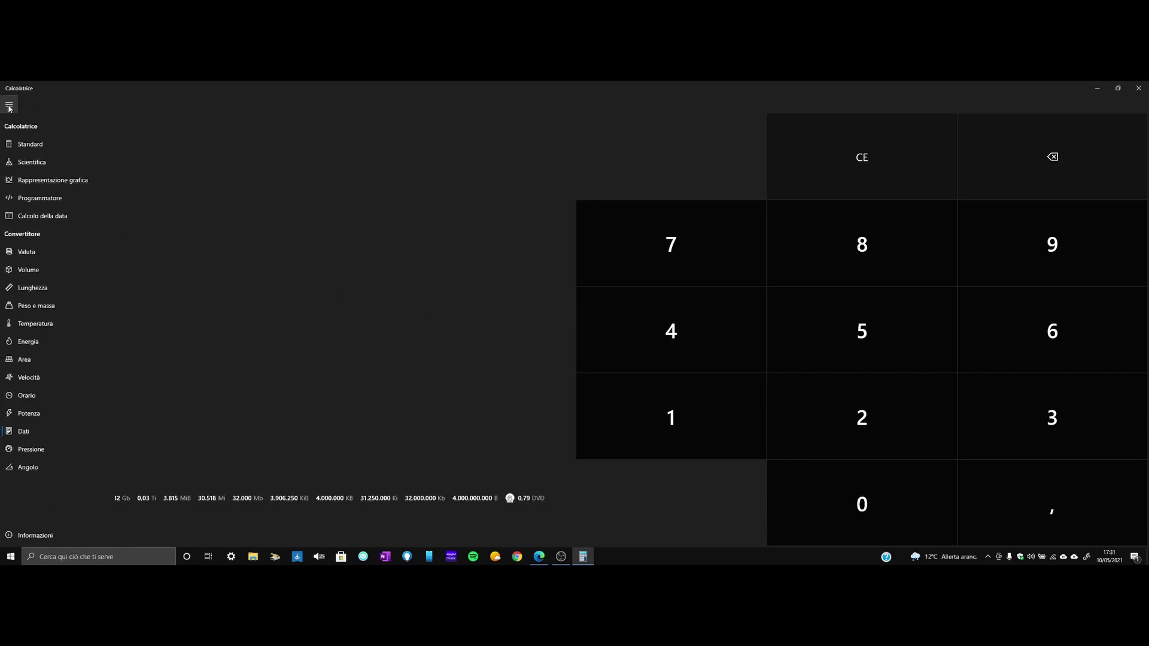
left_click(19, 450)
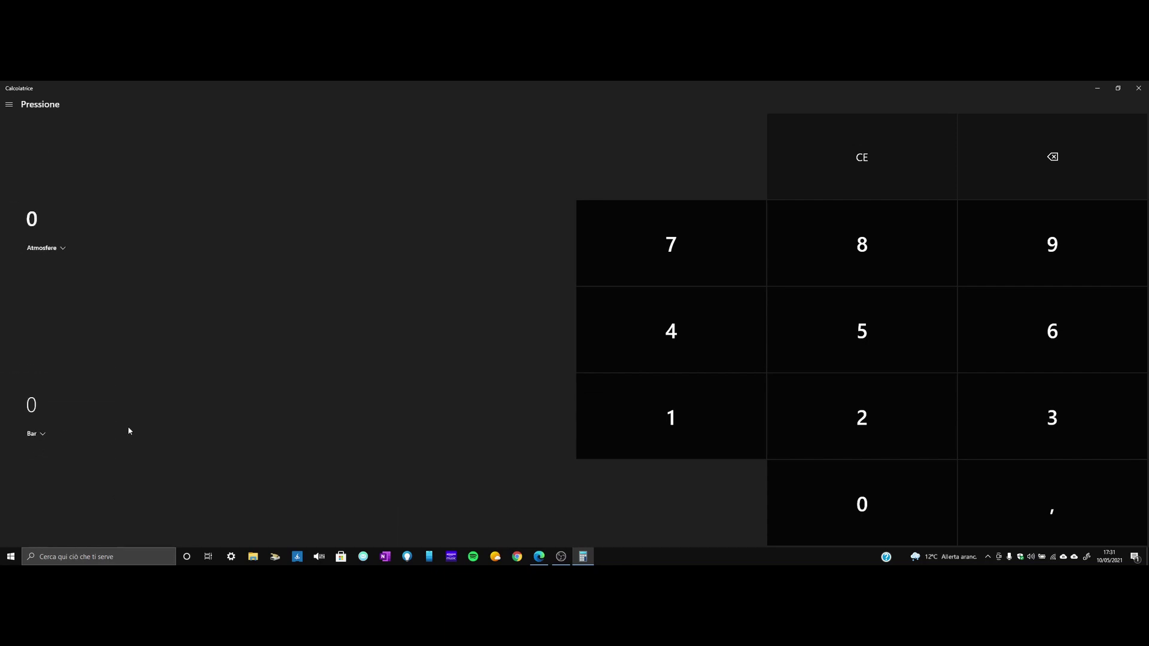
left_click(692, 344)
left_click(825, 333)
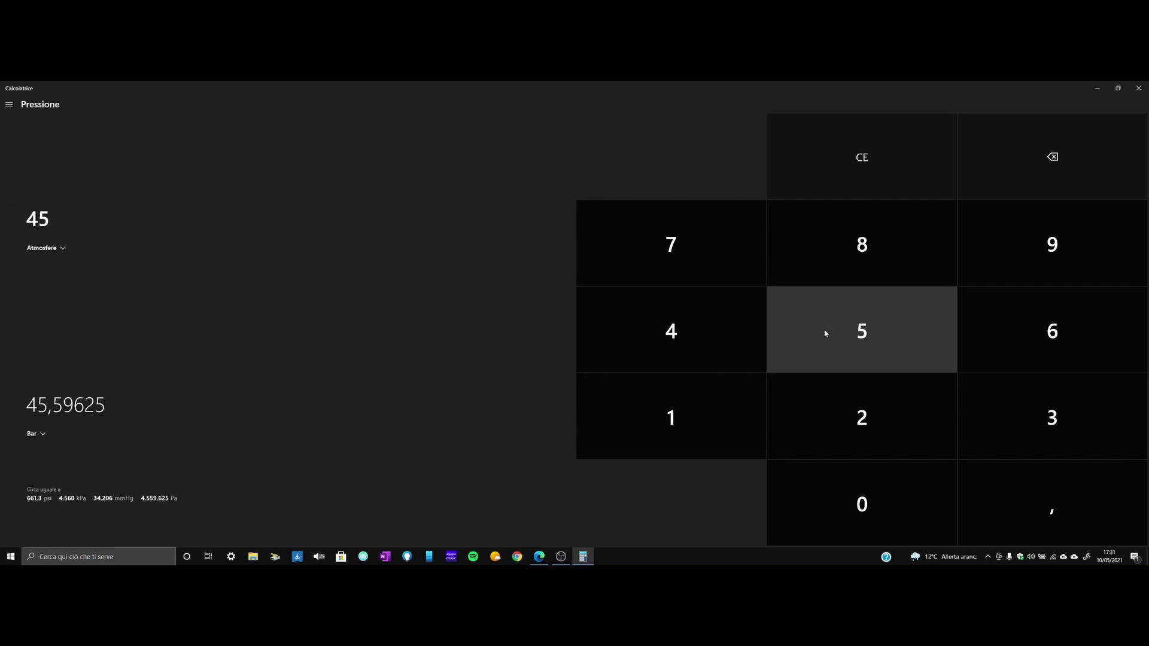
Switch to the Angolo converter and convert 14 Gradi to Radianti.
left_click(7, 106)
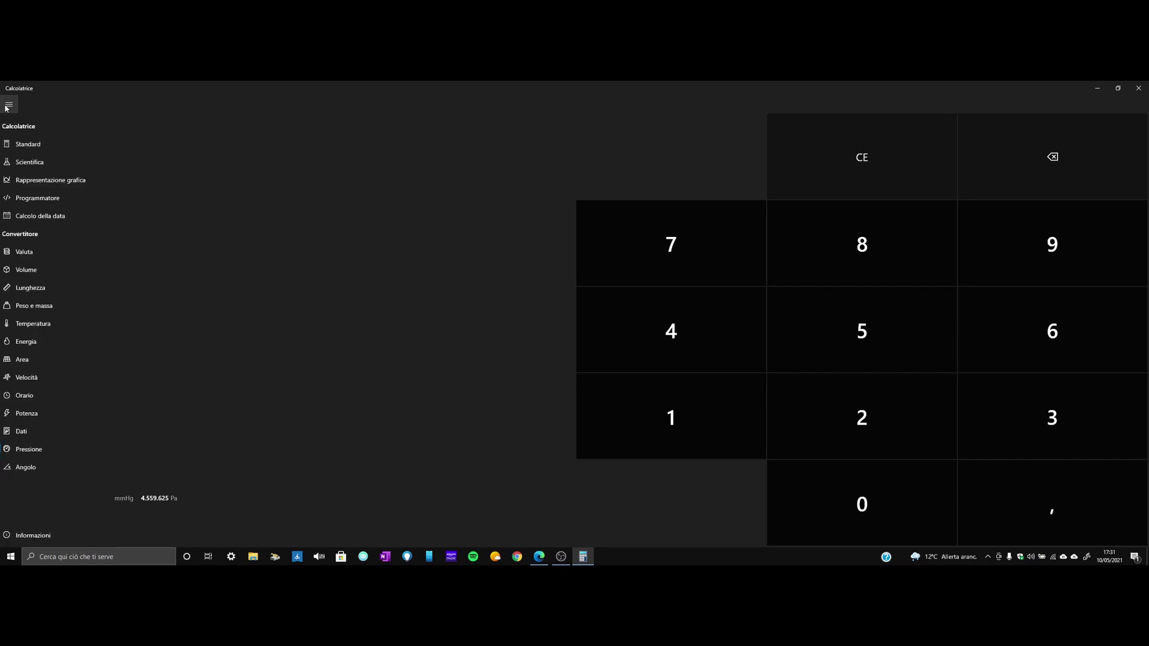
left_click(23, 467)
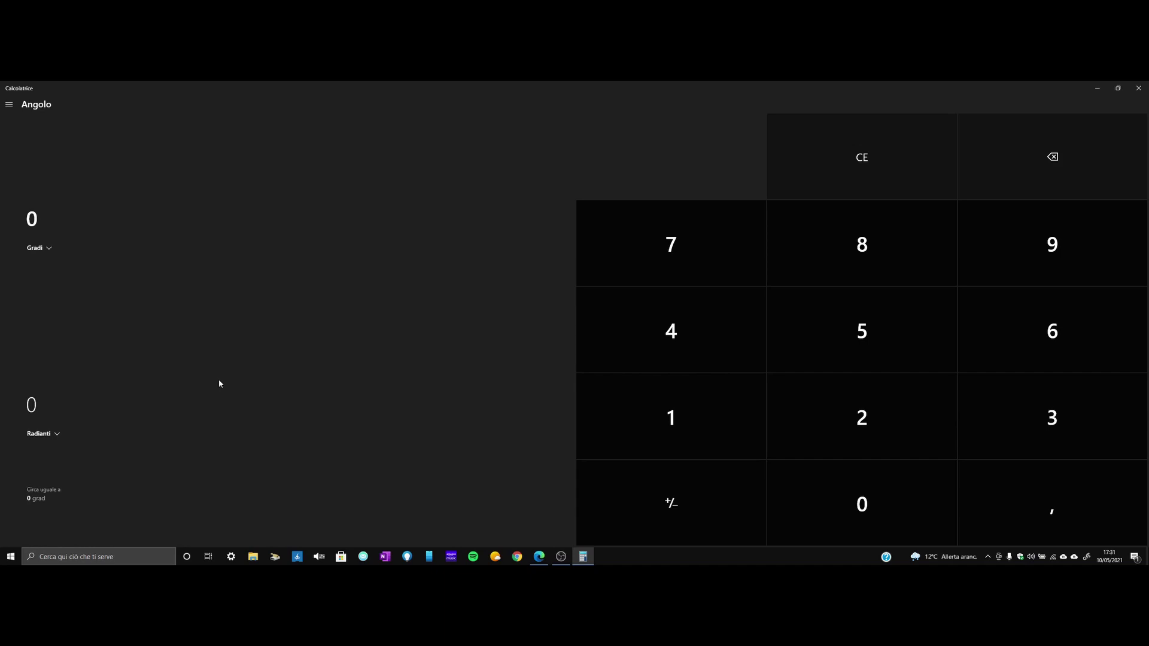
left_click(654, 387)
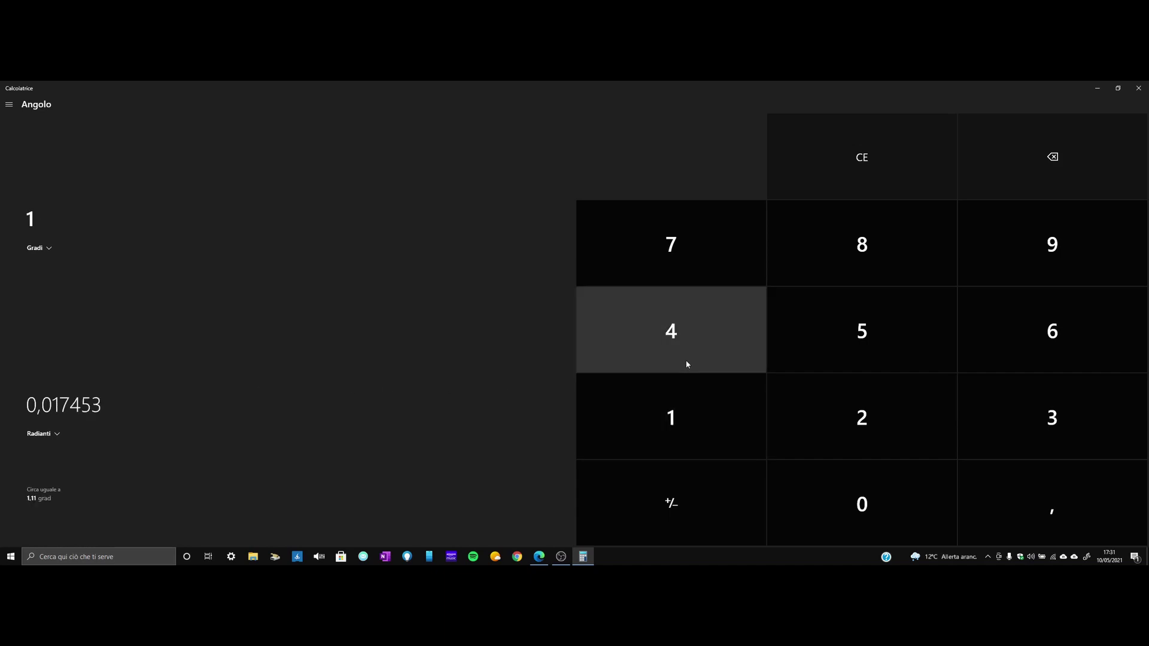
left_click(702, 339)
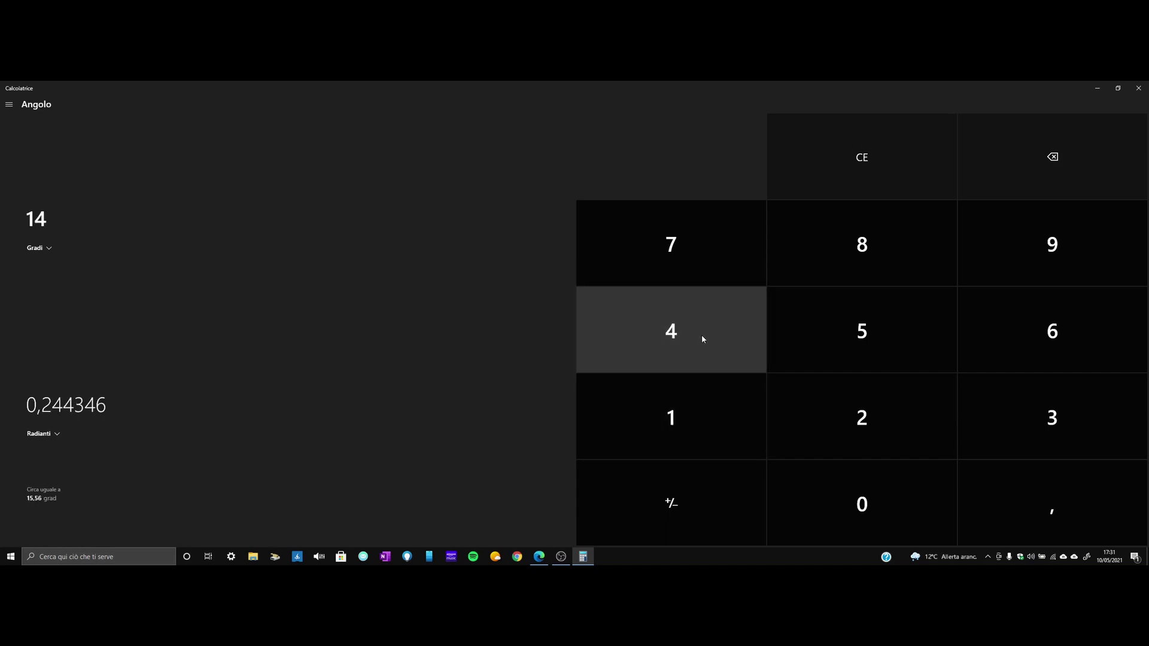